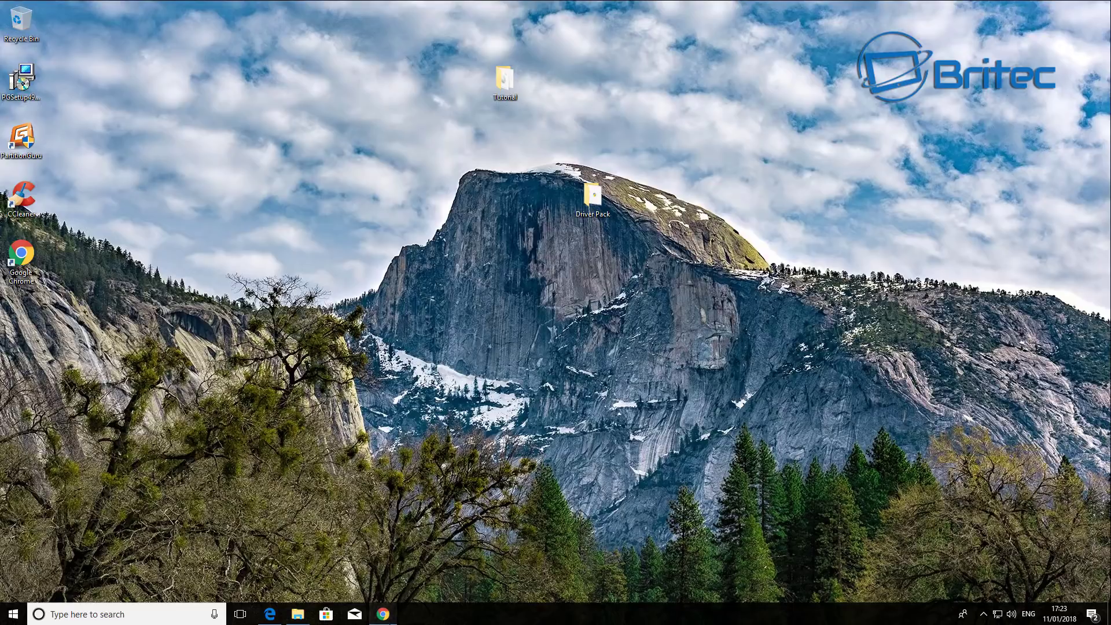
Switch to Chrome and download the WinUSB program from the winusb.net download page.
{"action": "left_click", "coordinate": [382, 614]}
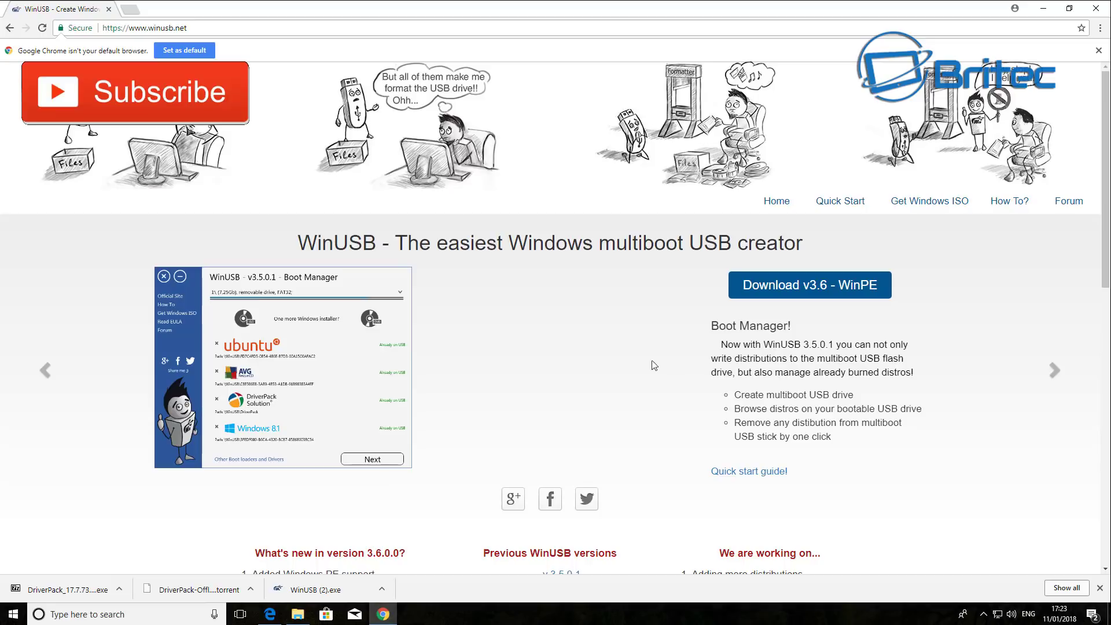
{"action": "left_click", "coordinate": [805, 291]}
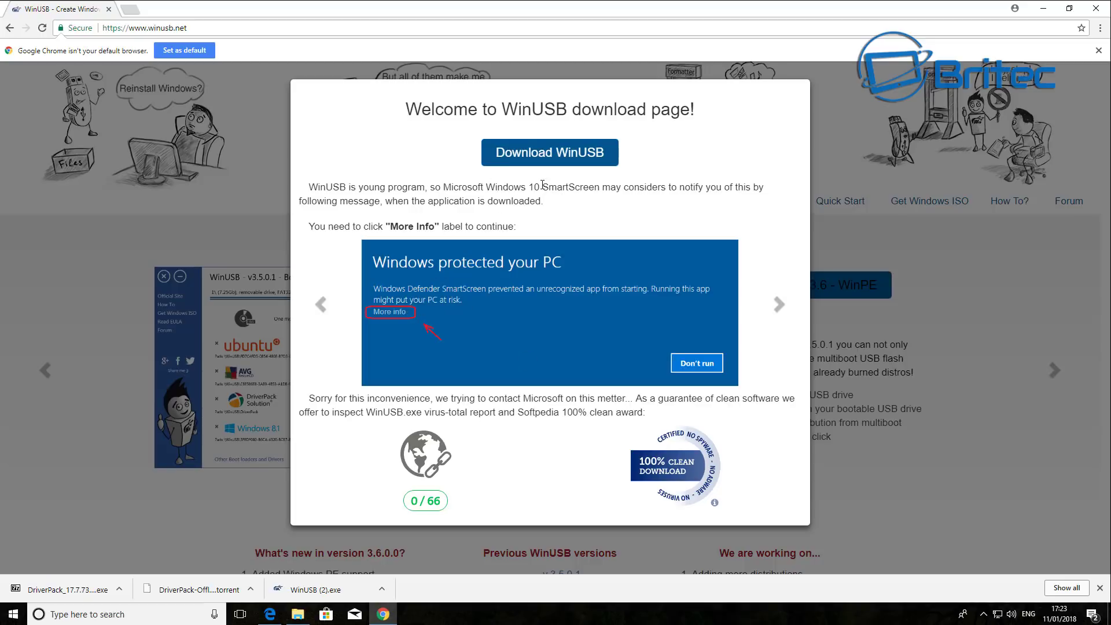
{"action": "left_click_drag", "start_coordinate": [542, 187], "coordinate": [600, 187]}
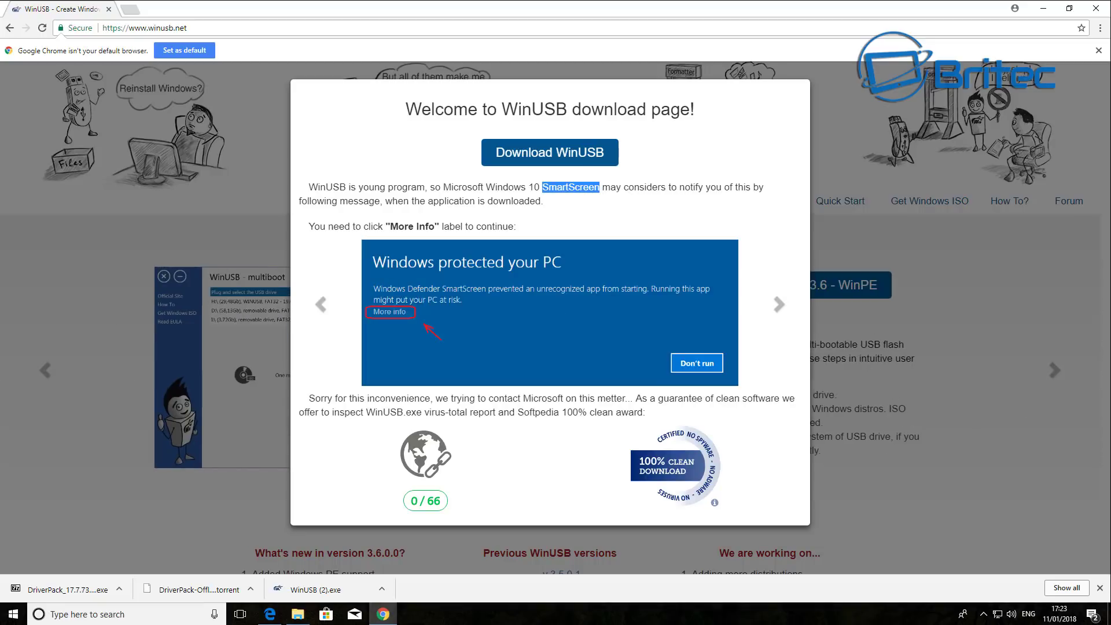
{"action": "left_click", "coordinate": [585, 154]}
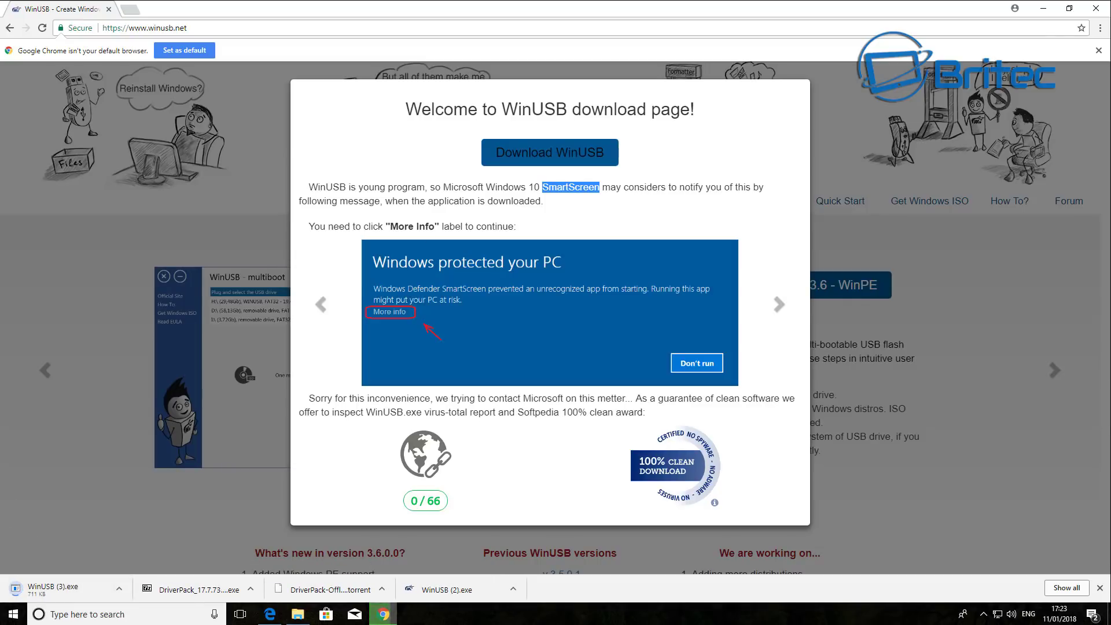
{"action": "left_click", "coordinate": [1043, 8]}
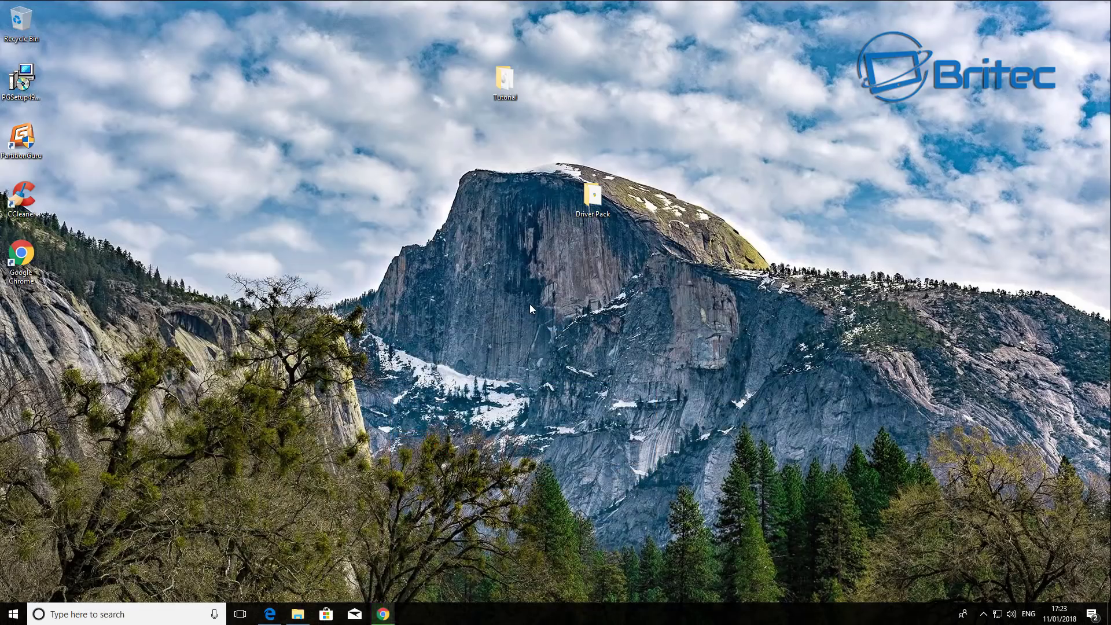
Run WinUSB from the desktop's Tutorial folder as administrator, allow it to make changes, and get the folder window out of the way.
{"action": "double_click", "coordinate": [510, 77]}
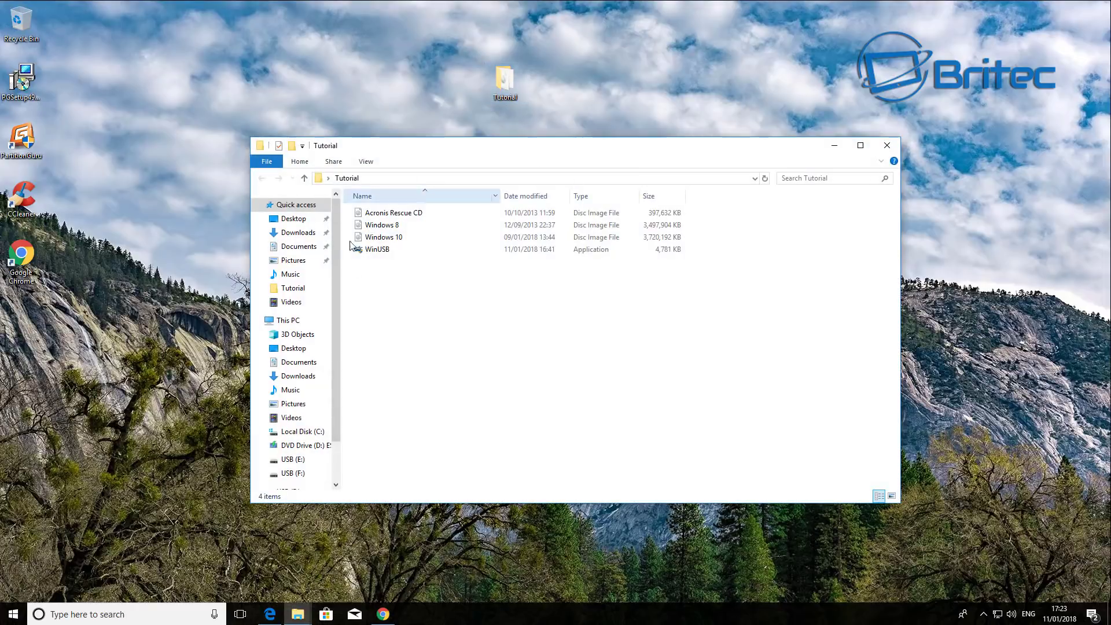
{"action": "right_click", "coordinate": [386, 253]}
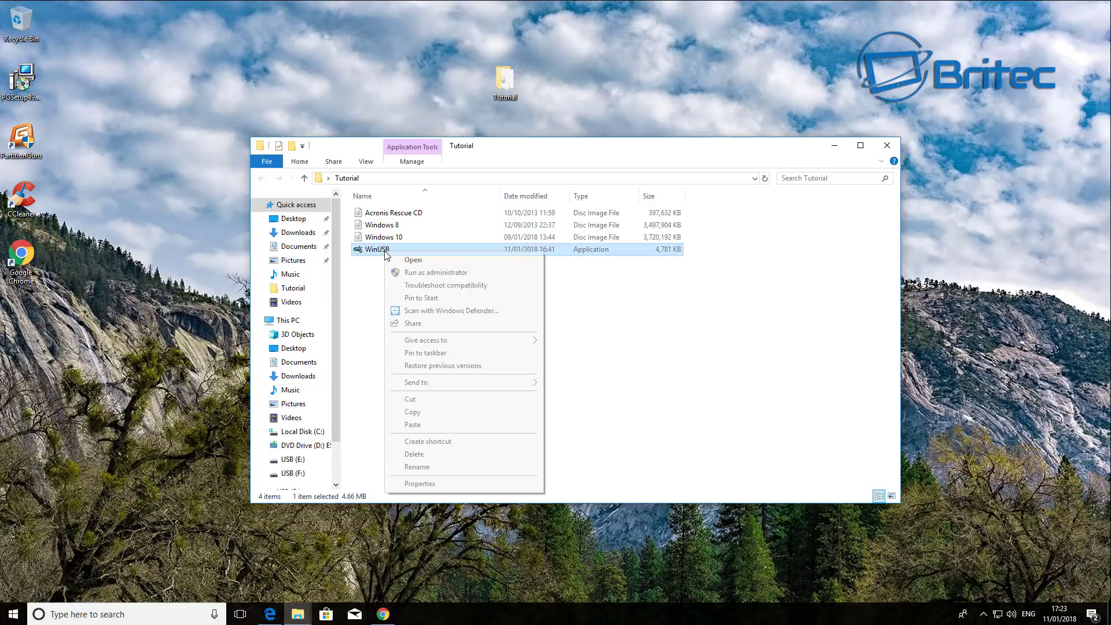
{"action": "left_click", "coordinate": [428, 277]}
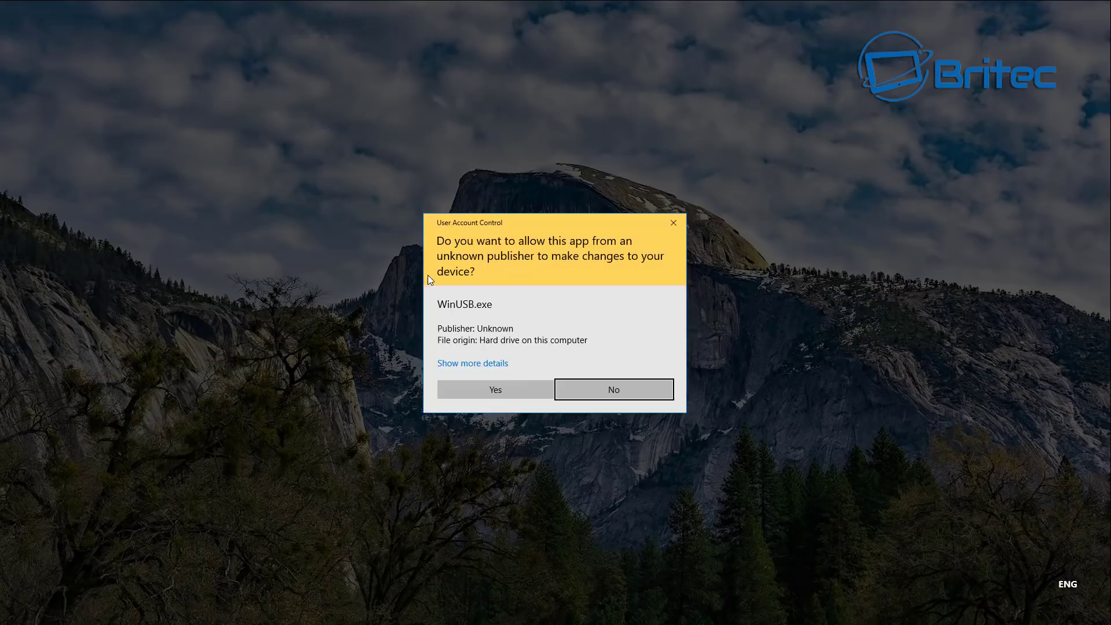
{"action": "left_click", "coordinate": [484, 389]}
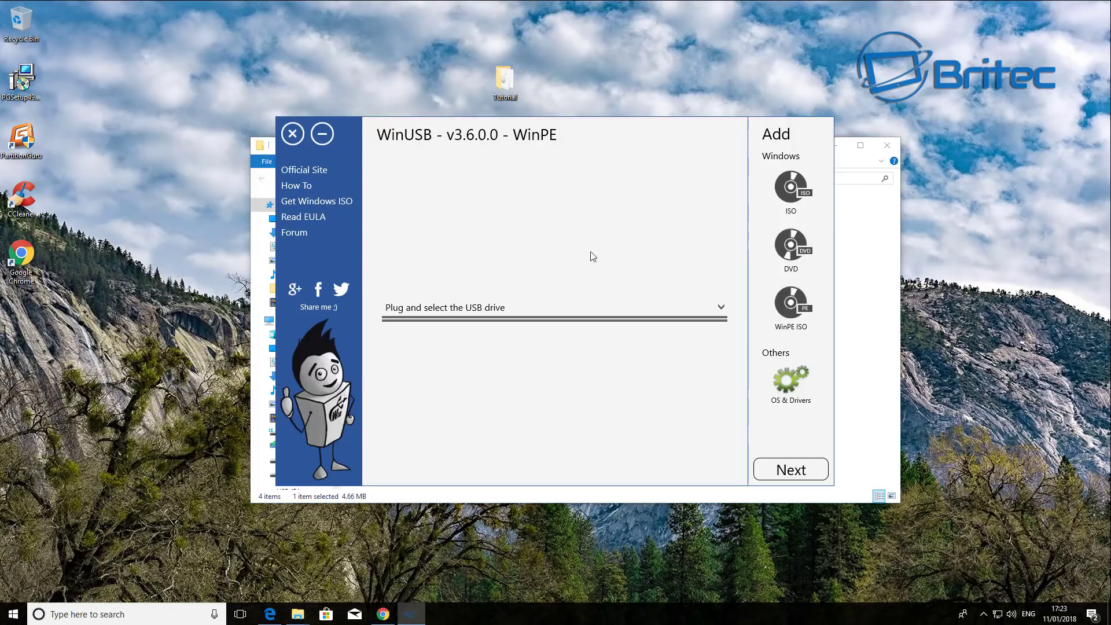
{"action": "left_click", "coordinate": [841, 148]}
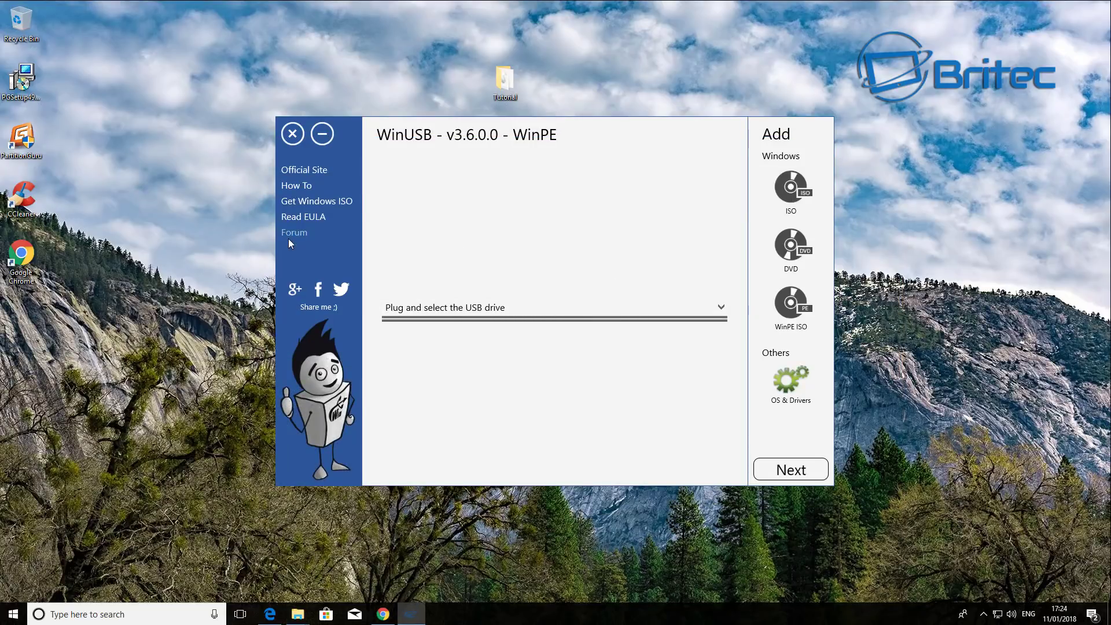
Read through WinUSB's How To guide on creating a multiboot USB drive, then close the browser pages.
{"action": "left_click", "coordinate": [302, 187]}
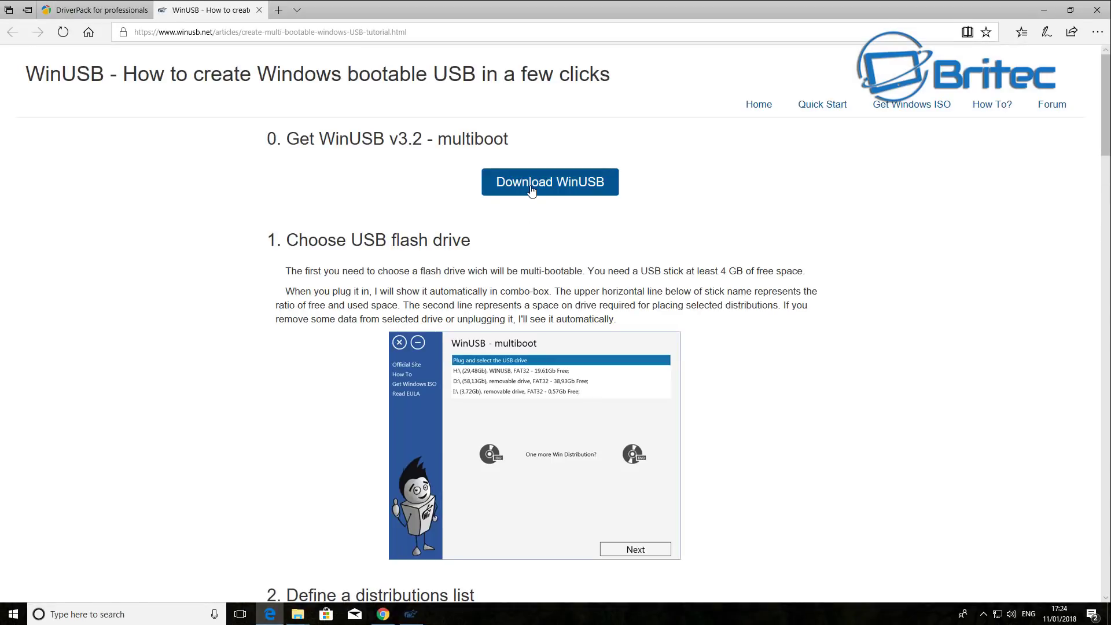
{"action": "scroll", "coordinate": [322, 219], "scroll_direction": "down", "scroll_amount": 6}
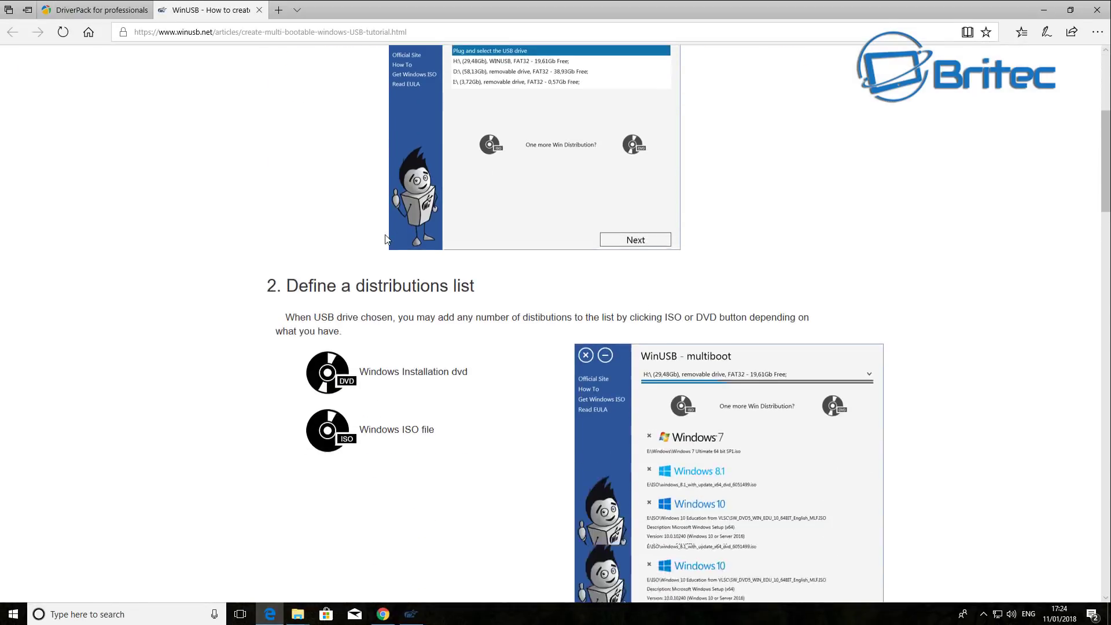
{"action": "scroll", "coordinate": [400, 241], "scroll_direction": "down", "scroll_amount": 3}
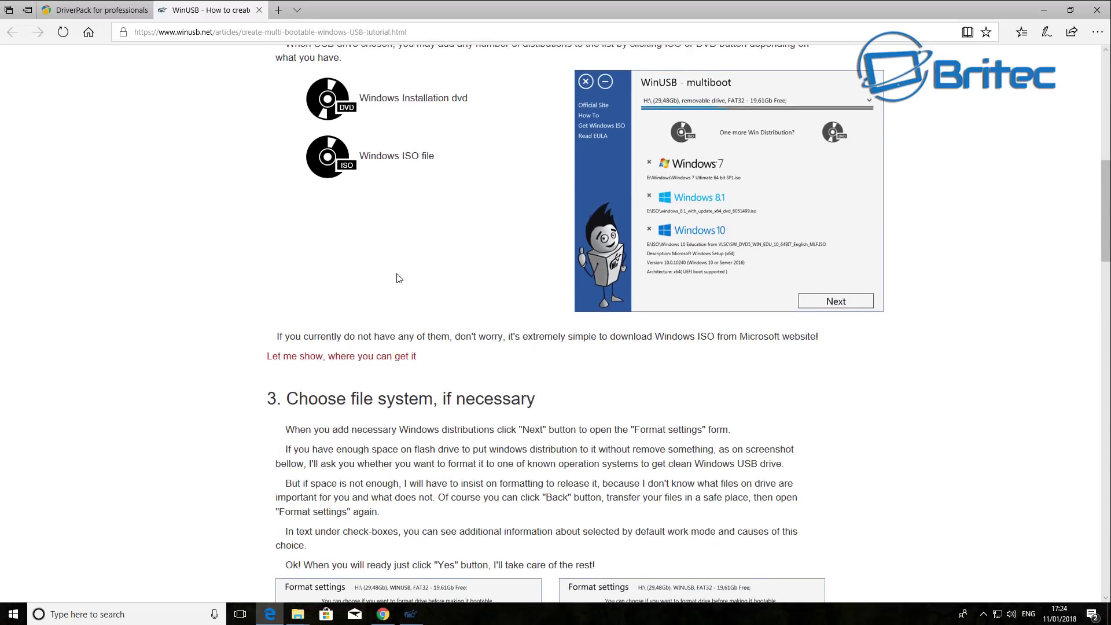
{"action": "scroll", "coordinate": [399, 278], "scroll_direction": "down", "scroll_amount": 6}
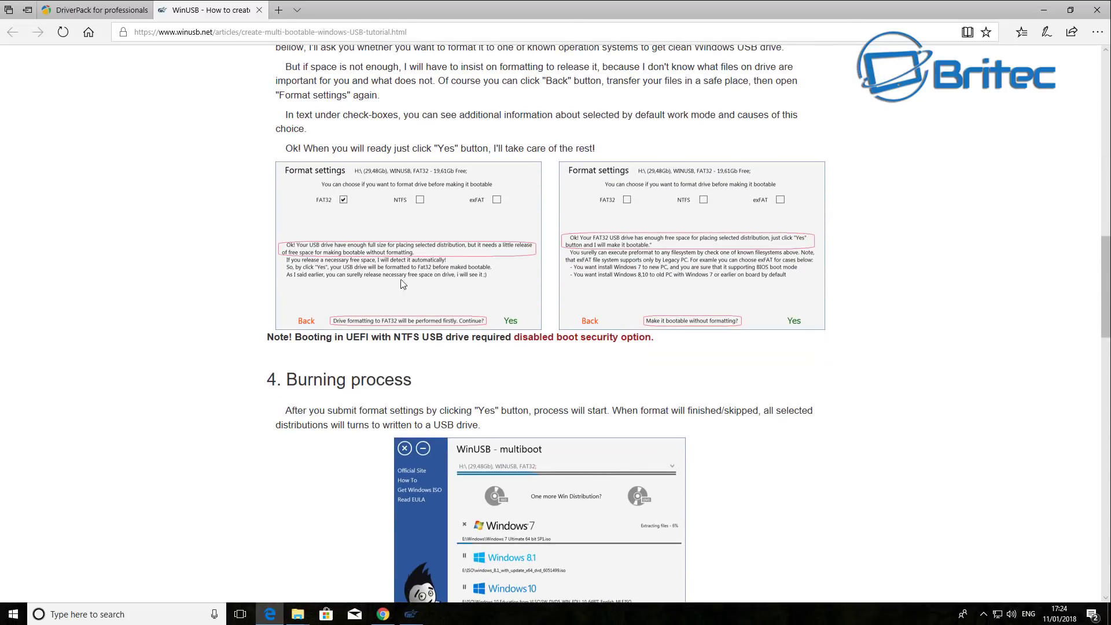
{"action": "scroll", "coordinate": [429, 230], "scroll_direction": "down", "scroll_amount": 1}
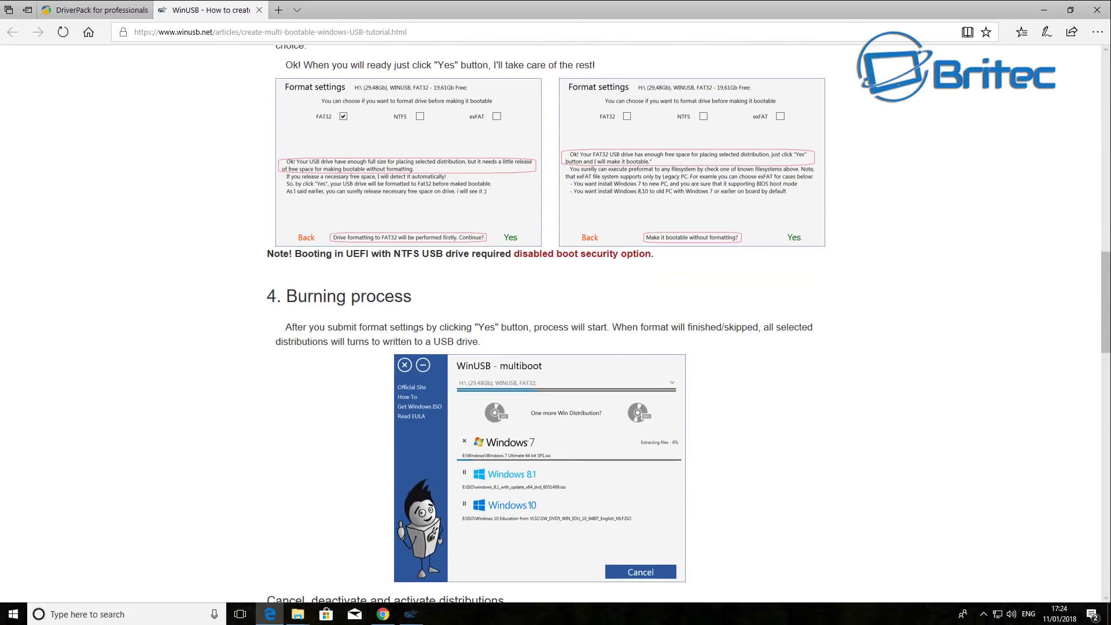
{"action": "left_click", "coordinate": [259, 10]}
{"action": "left_click", "coordinate": [144, 11]}
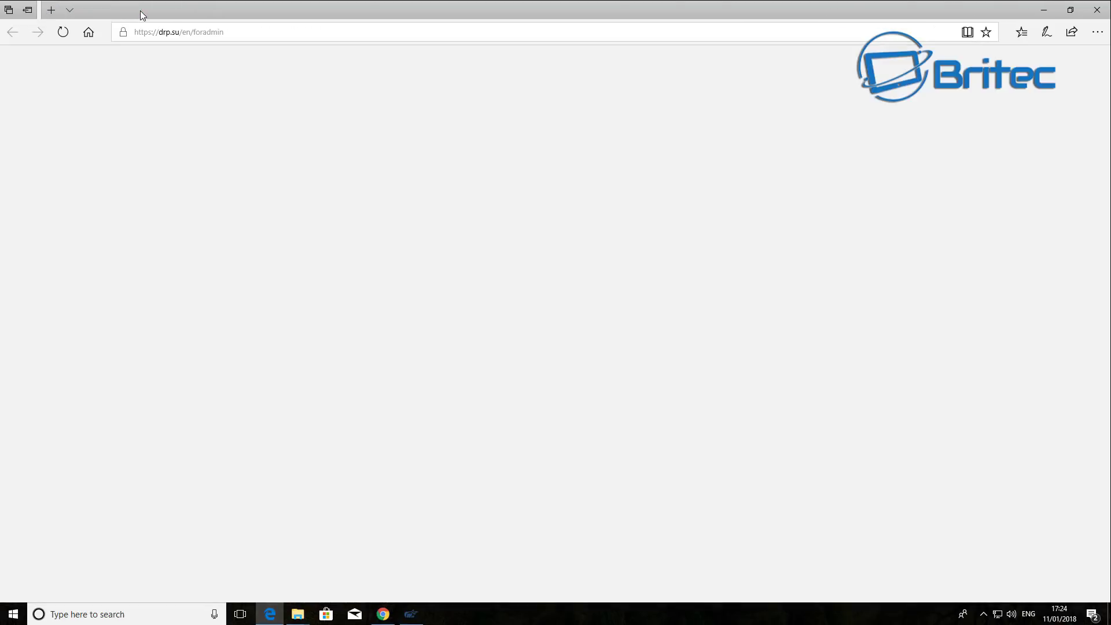
{"action": "left_click", "coordinate": [143, 10]}
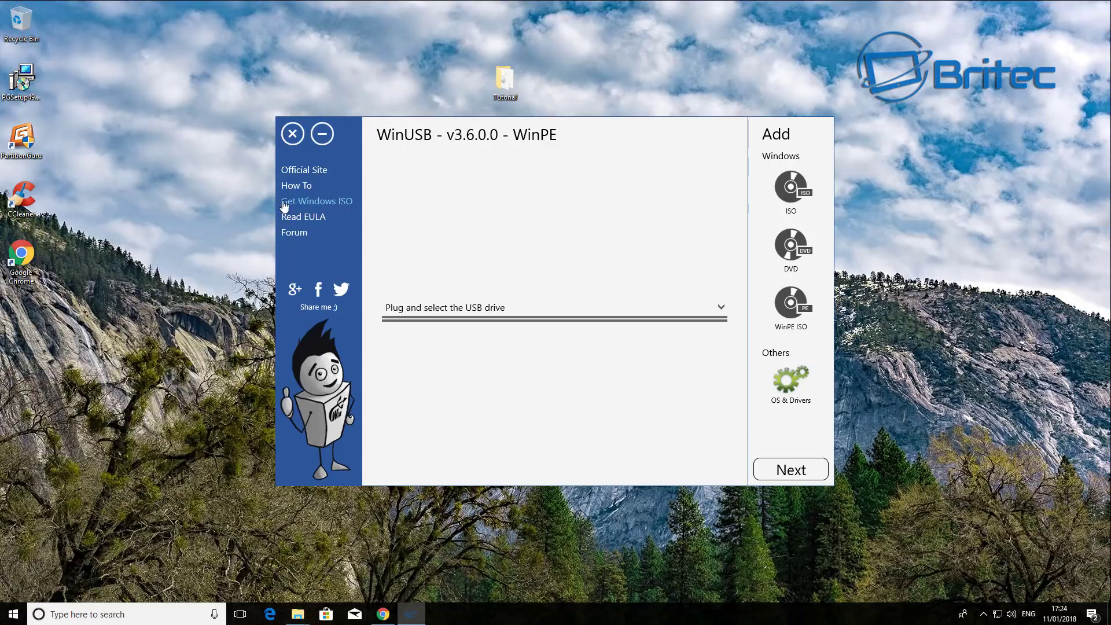
{"action": "left_click", "coordinate": [296, 234]}
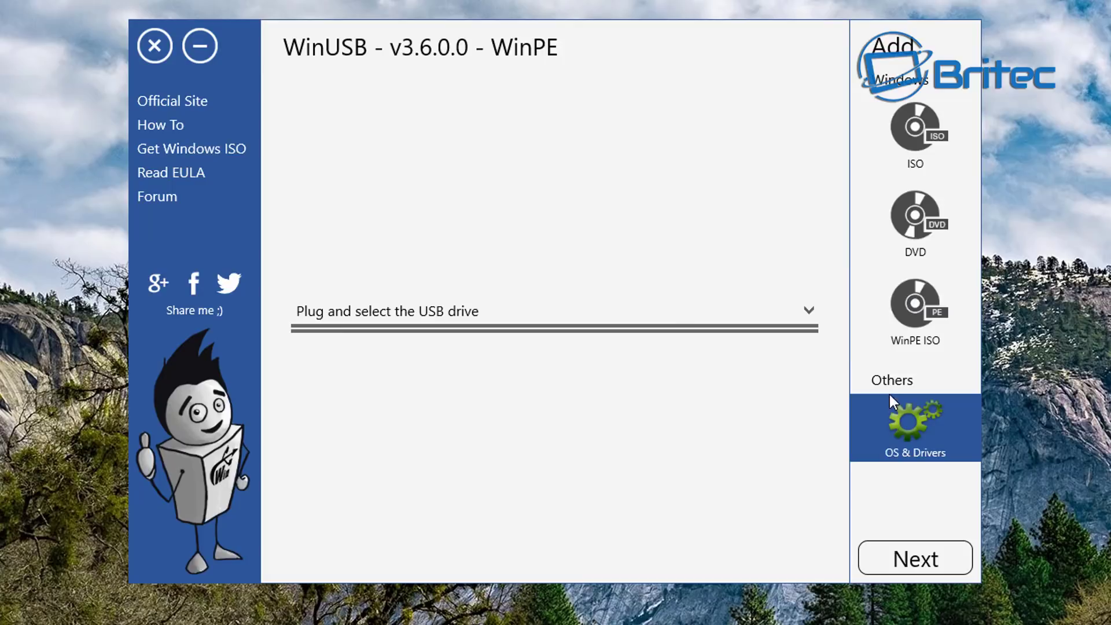
{"action": "left_click", "coordinate": [911, 138]}
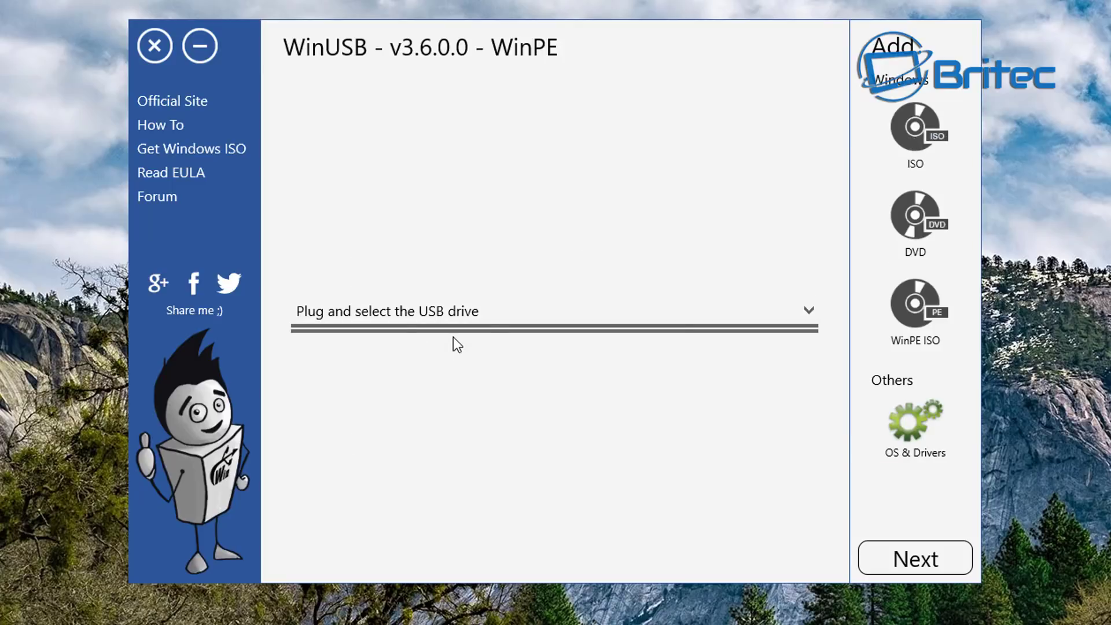
Select the E:\ (28.62Gb) FAT32 USB drive as the target drive.
{"action": "left_click", "coordinate": [810, 322]}
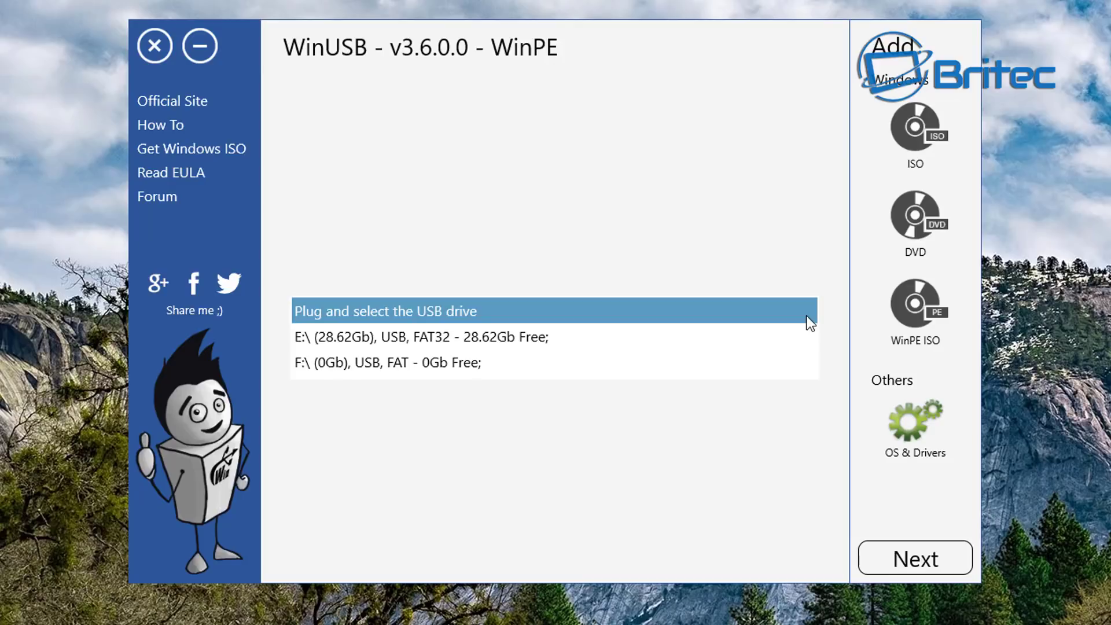
{"action": "left_click", "coordinate": [480, 337]}
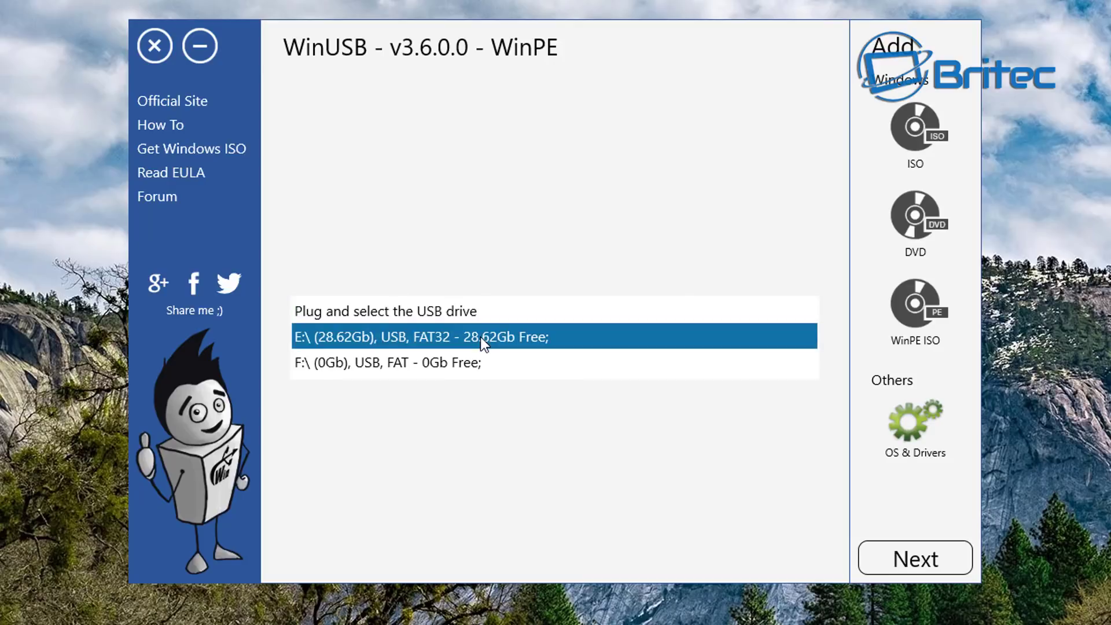
{"action": "left_click", "coordinate": [480, 337]}
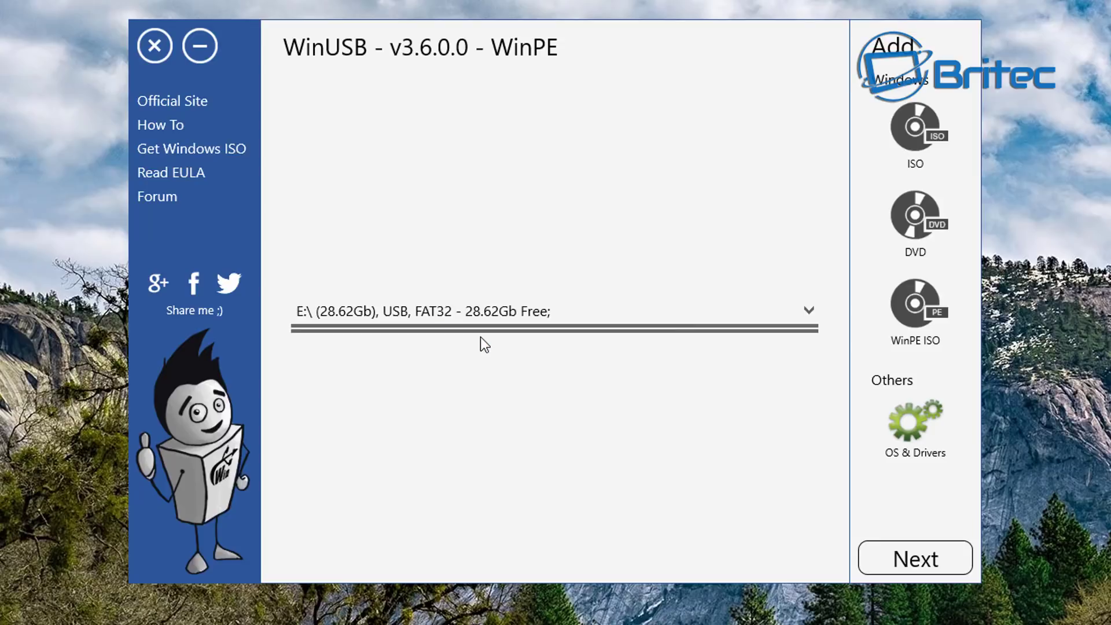
Add the Windows 10 ISO from the Tutorial folder and set its boot menu name to "Windows 10".
{"action": "left_click", "coordinate": [911, 130]}
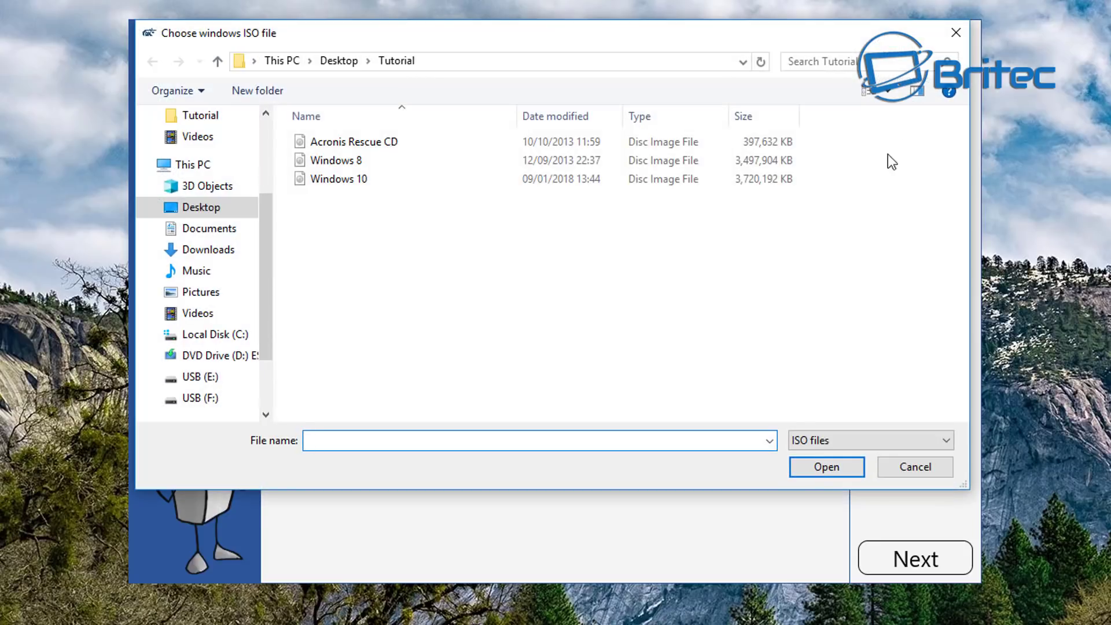
{"action": "left_click_drag", "start_coordinate": [612, 41], "coordinate": [604, 98]}
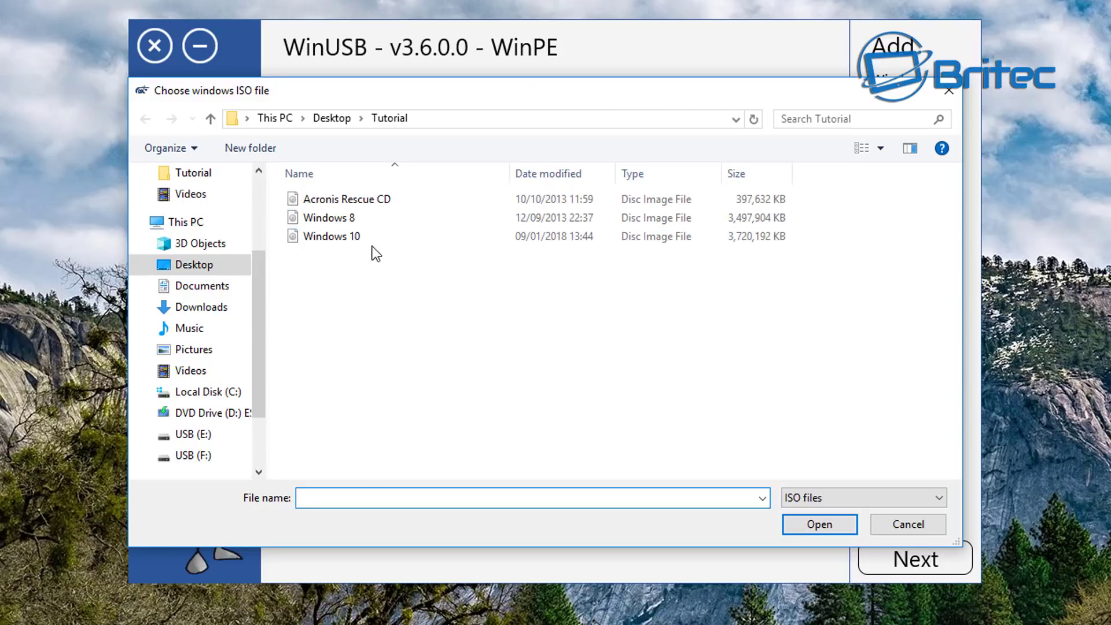
{"action": "left_click", "coordinate": [344, 238]}
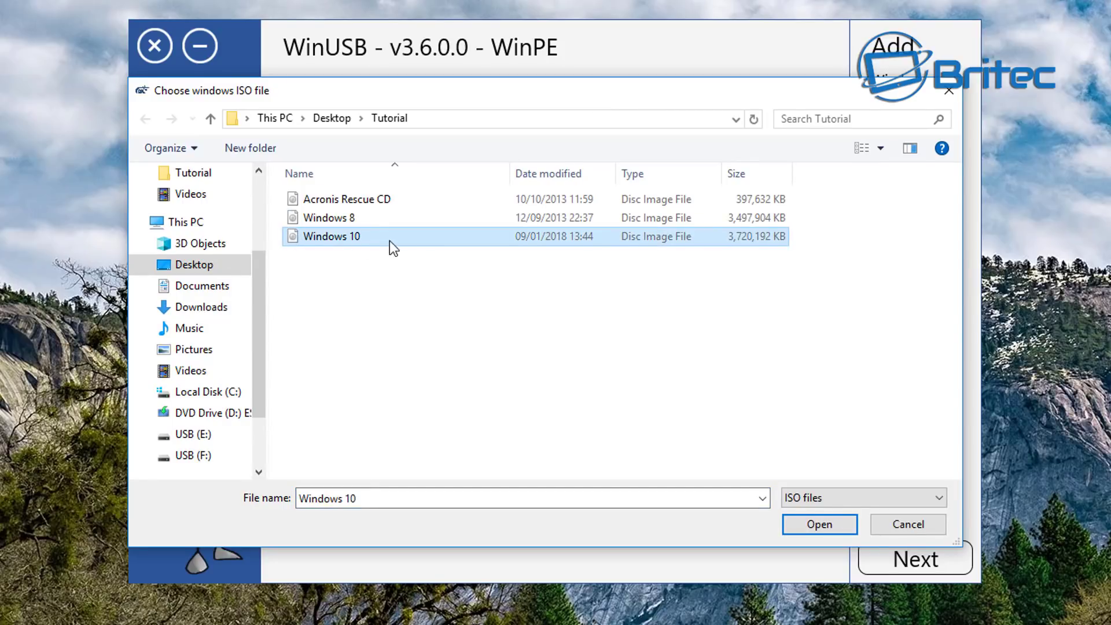
{"action": "left_click", "coordinate": [814, 528]}
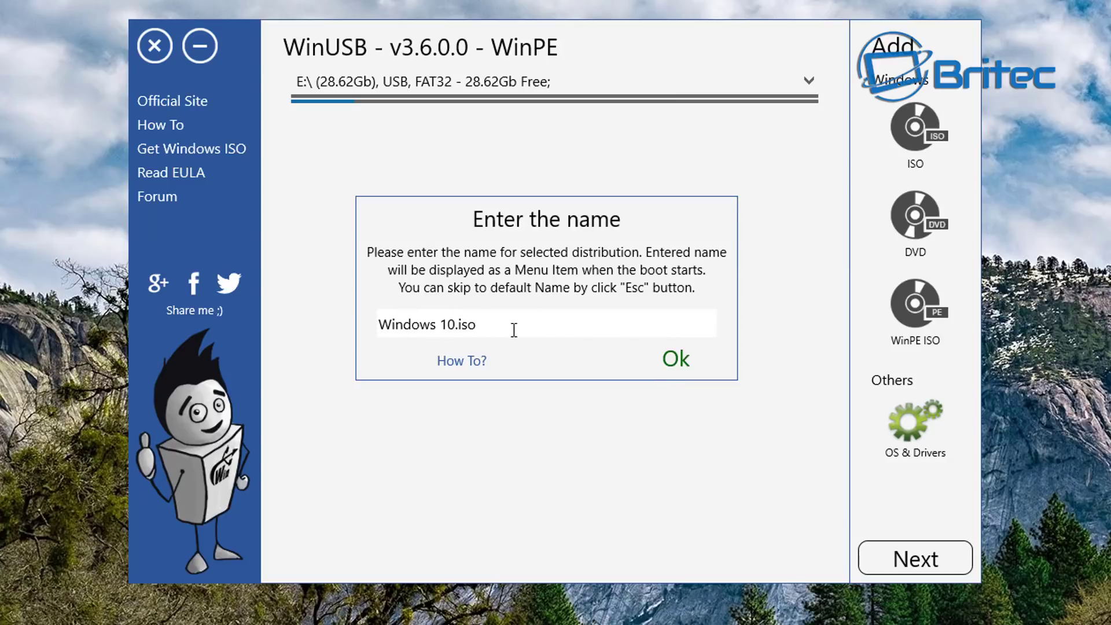
{"action": "key", "text": "BackSpace"}
{"action": "key", "text": "BackSpace"}
{"action": "key", "text": "BackSpace"}
{"action": "key", "text": "BackSpace"}
{"action": "left_click", "coordinate": [685, 361]}
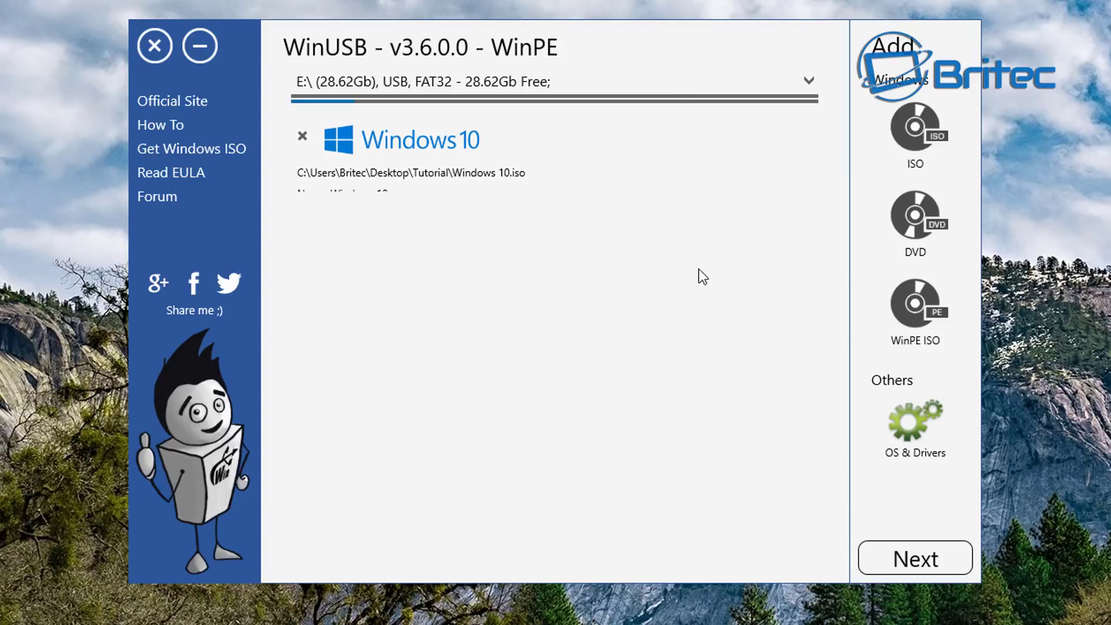
Try adding the Windows 8 ISO from the Tutorial folder with a shortened menu name, and remove that entry from the distribution list.
{"action": "left_click", "coordinate": [902, 121]}
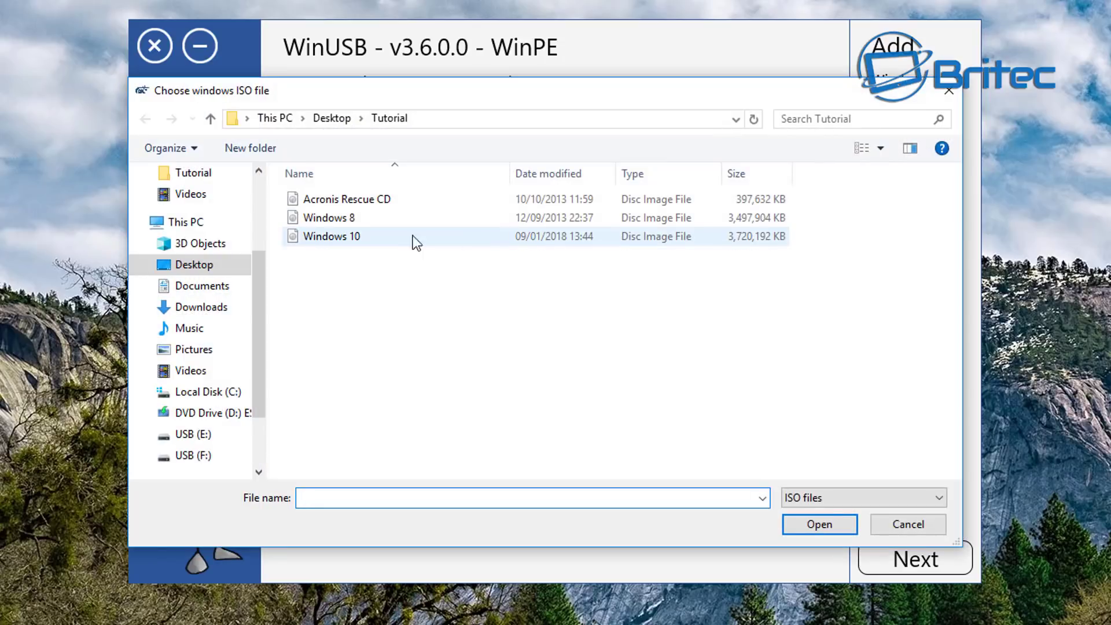
{"action": "left_click", "coordinate": [352, 217]}
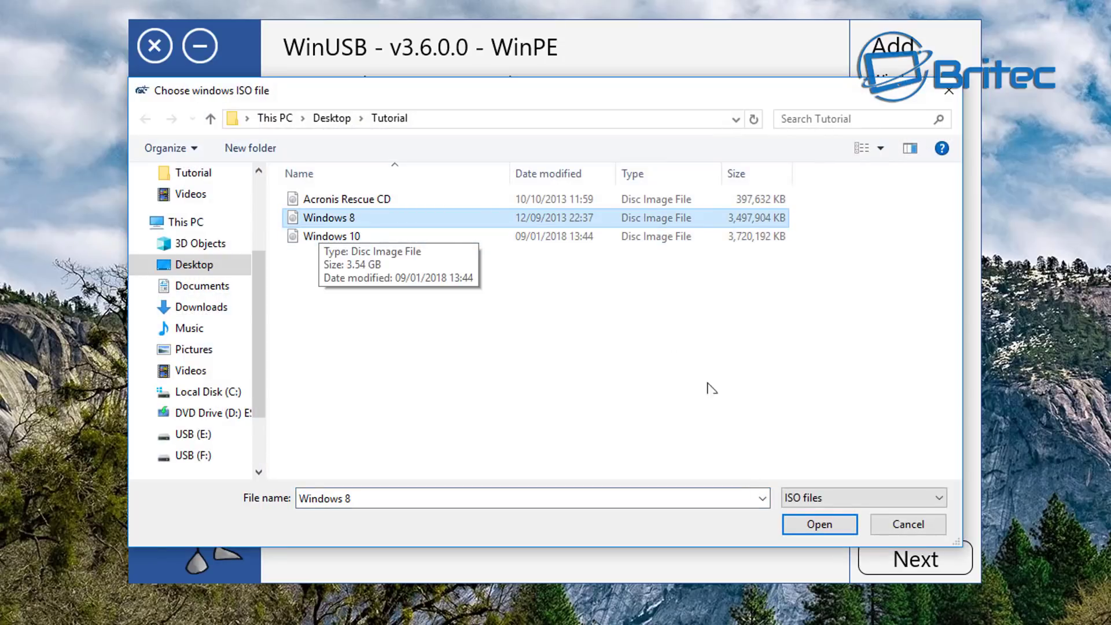
{"action": "left_click", "coordinate": [819, 524]}
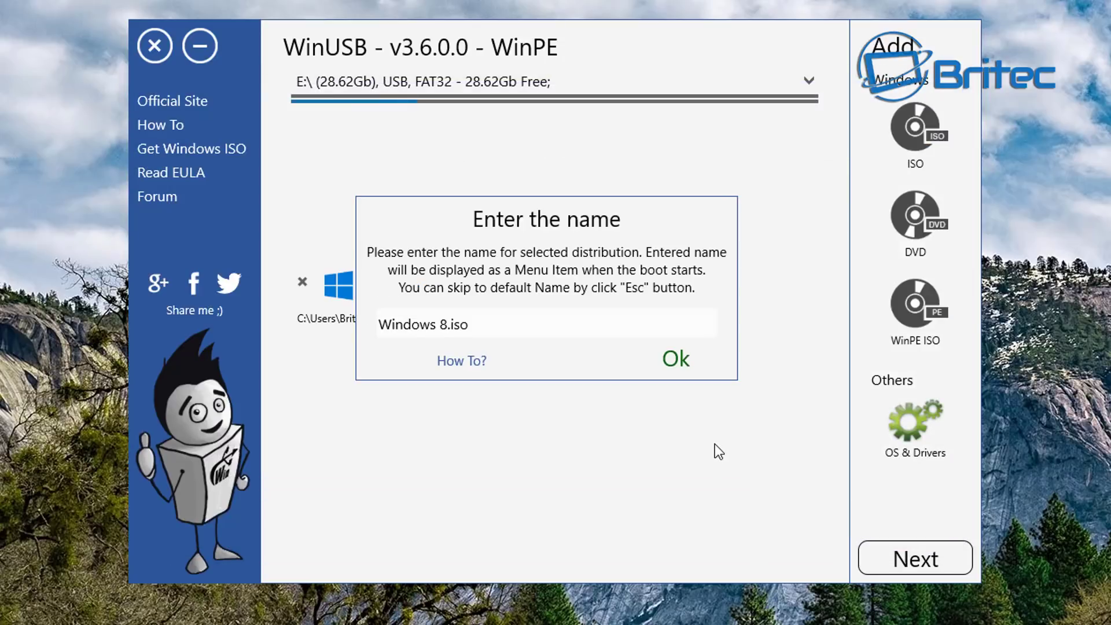
{"action": "left_click", "coordinate": [497, 321]}
{"action": "key", "text": "BackSpace"}
{"action": "key", "text": "BackSpace"}
{"action": "key", "text": "BackSpace"}
{"action": "left_click", "coordinate": [677, 359]}
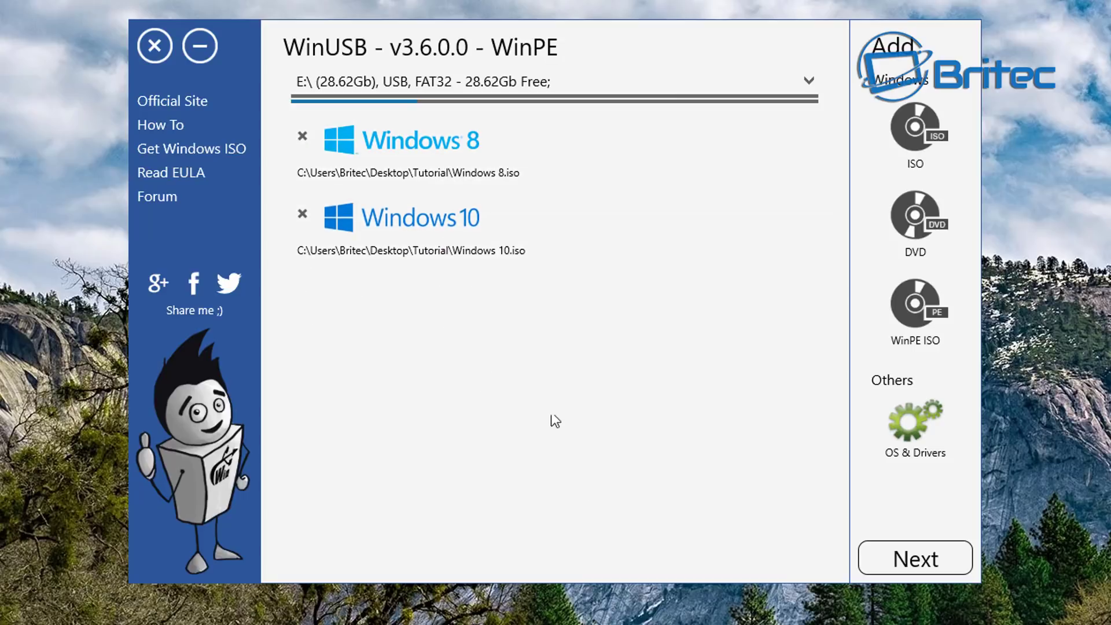
{"action": "left_click", "coordinate": [301, 138]}
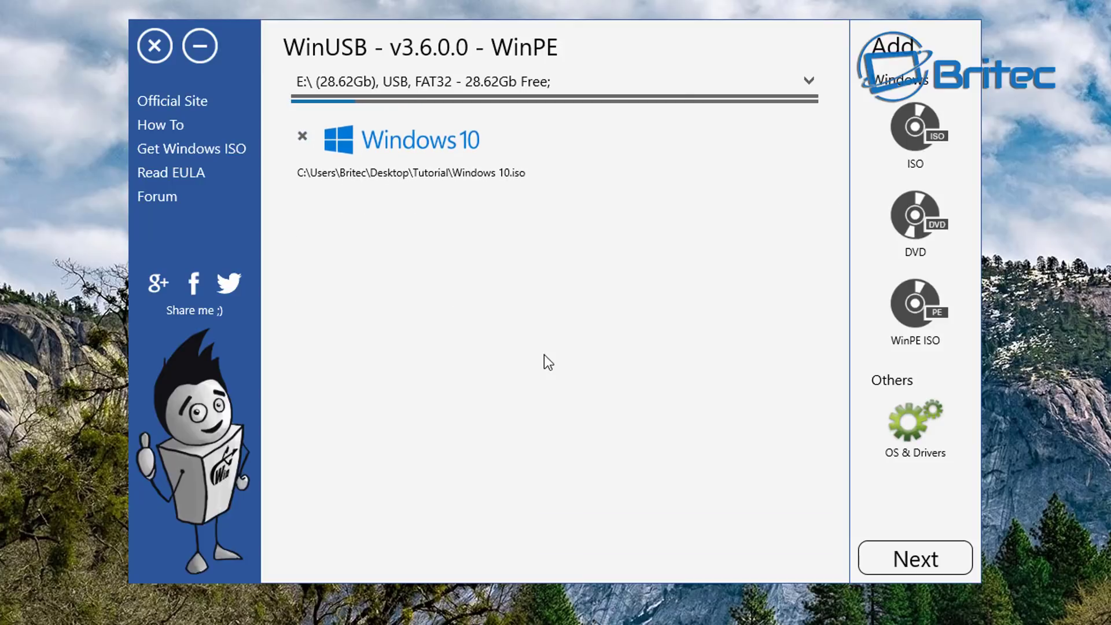
Add the Windows 8 ISO from the Tutorial folder and set its boot menu name to "Windows 8".
{"action": "left_click", "coordinate": [925, 110]}
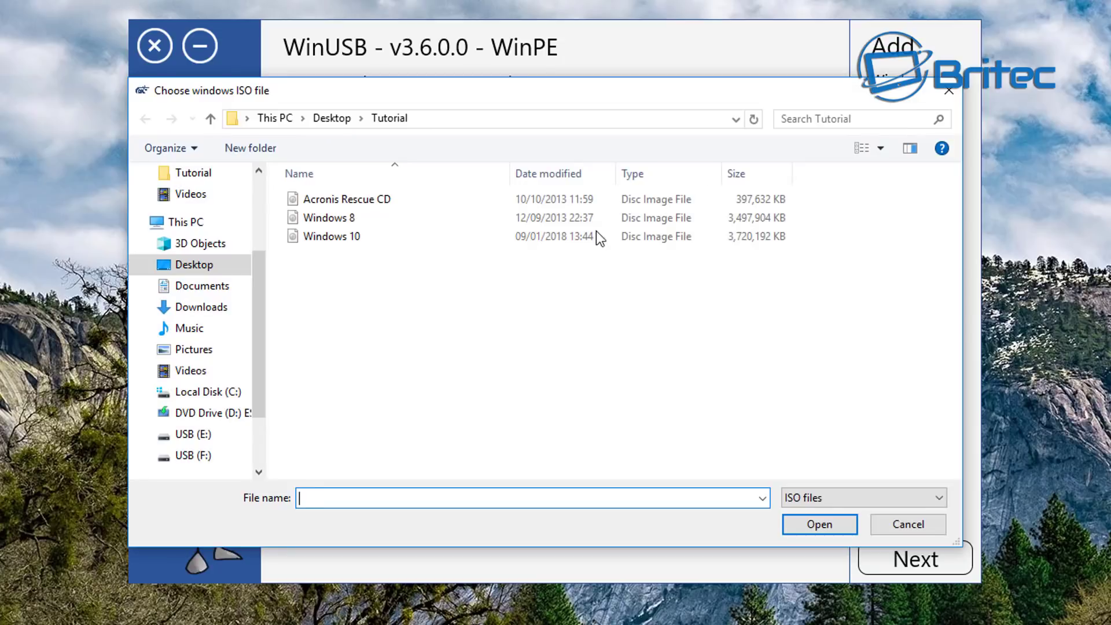
{"action": "left_click", "coordinate": [354, 218]}
{"action": "left_click", "coordinate": [818, 525]}
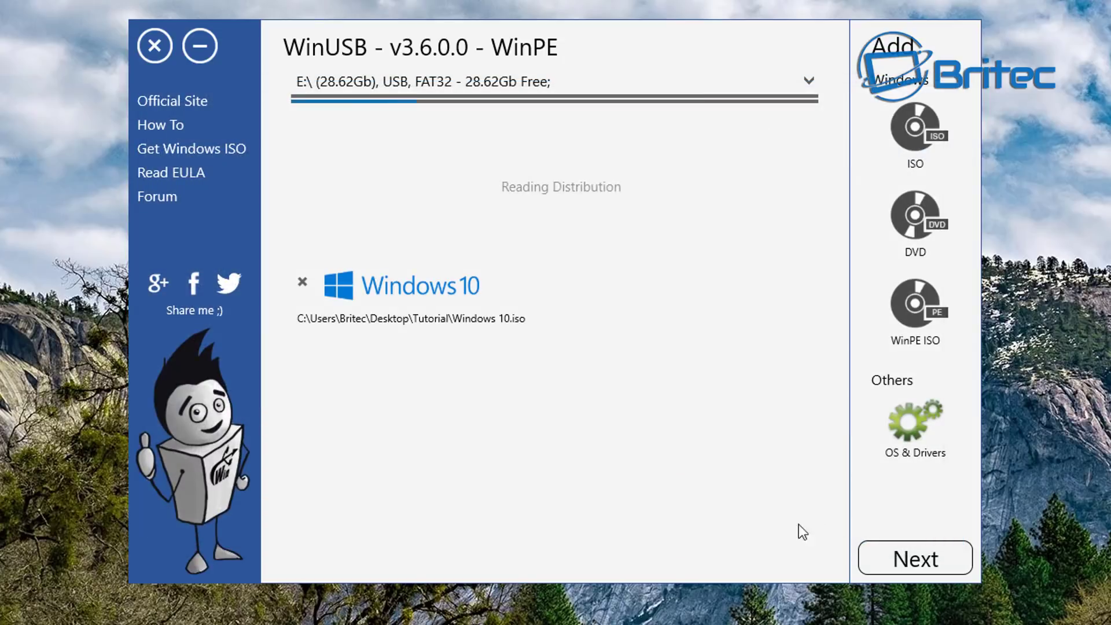
{"action": "left_click", "coordinate": [495, 319]}
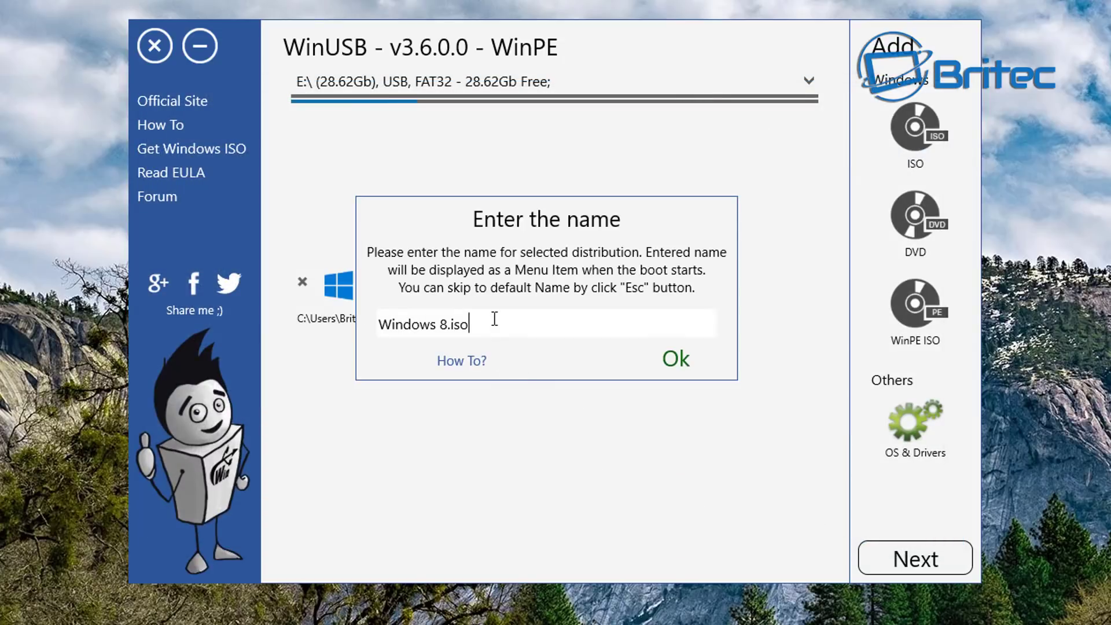
{"action": "key", "text": "BackSpace"}
{"action": "key", "text": "BackSpace"}
{"action": "key", "text": "BackSpace"}
{"action": "key", "text": "BackSpace"}
{"action": "left_click", "coordinate": [676, 359]}
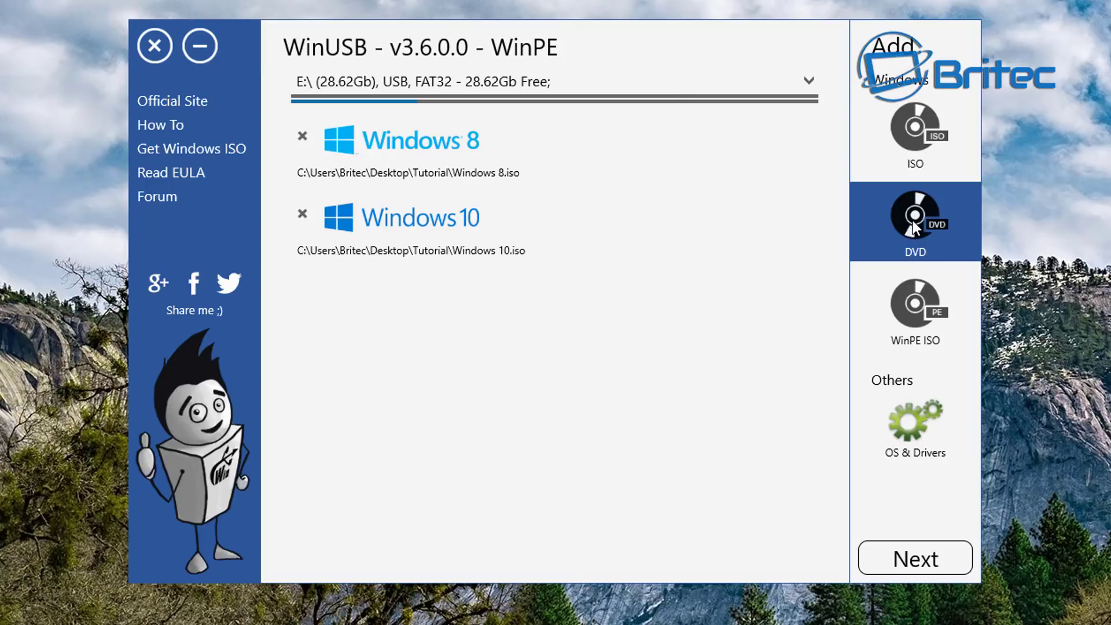
{"action": "left_click", "coordinate": [914, 224]}
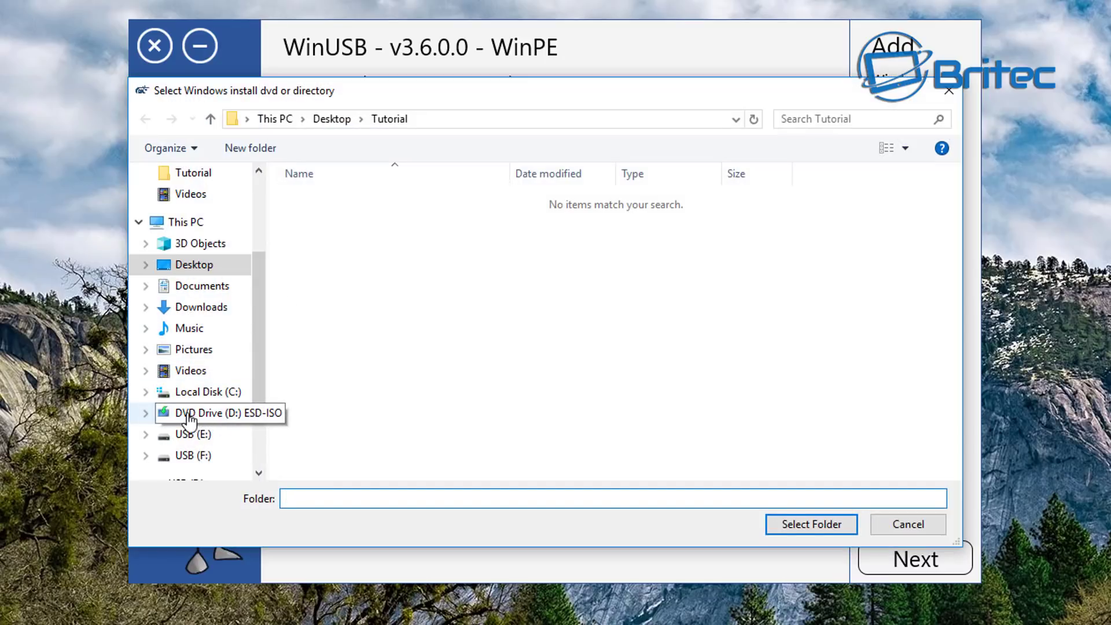
{"action": "left_click", "coordinate": [219, 412]}
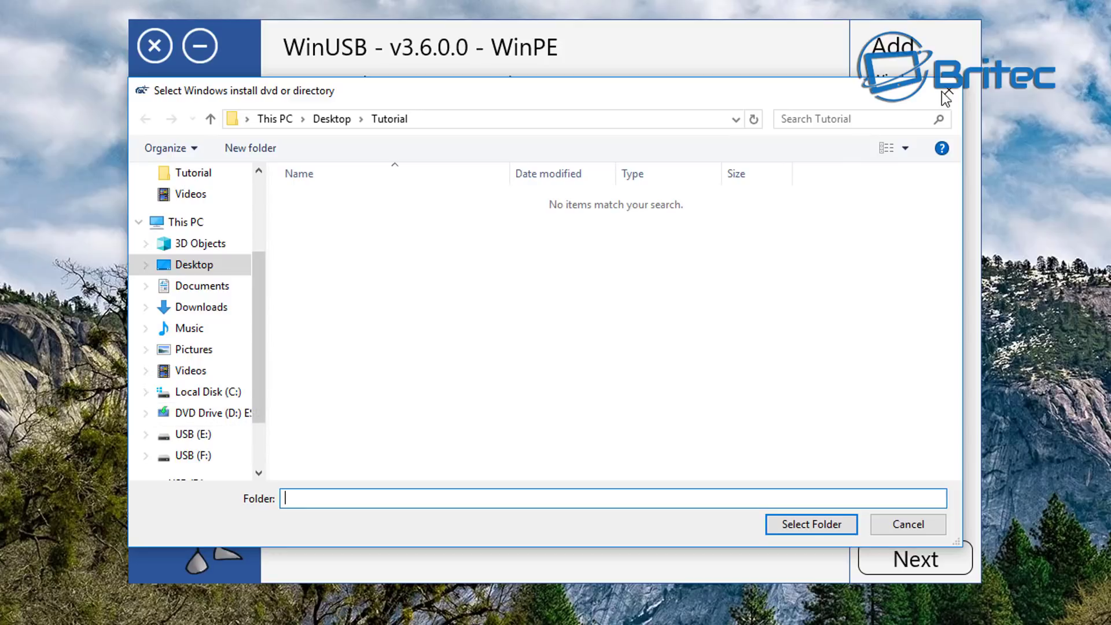
{"action": "key", "text": "Return"}
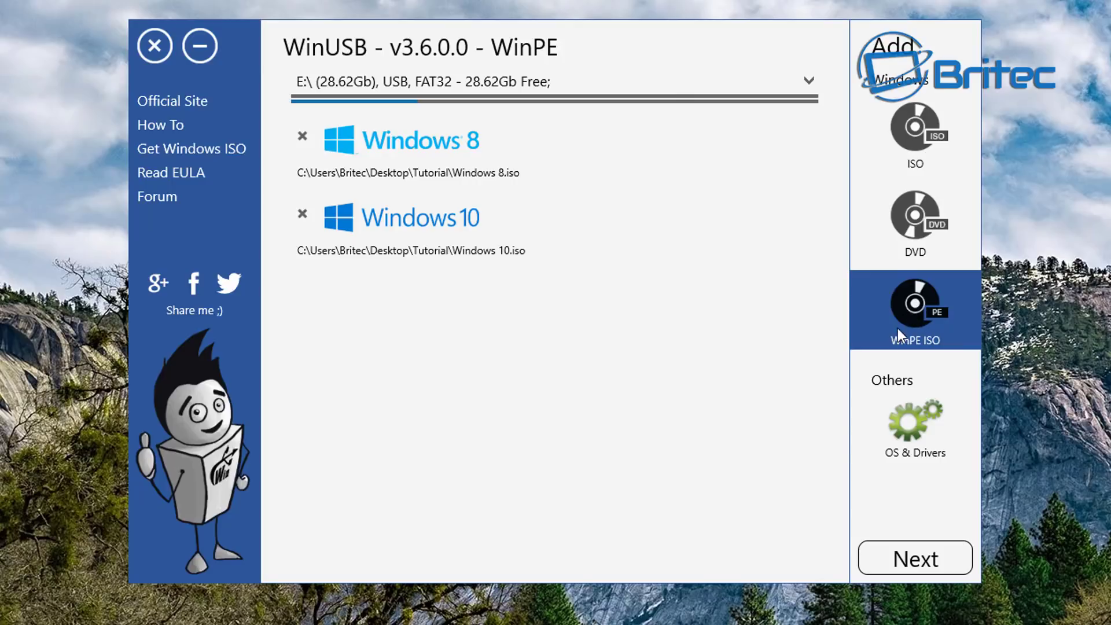
Add the 64-bit Ubuntu Desktop 17.04 download, keeping the menu name "Ubuntu Desktop 17.04 64-bit".
{"action": "left_click", "coordinate": [918, 422]}
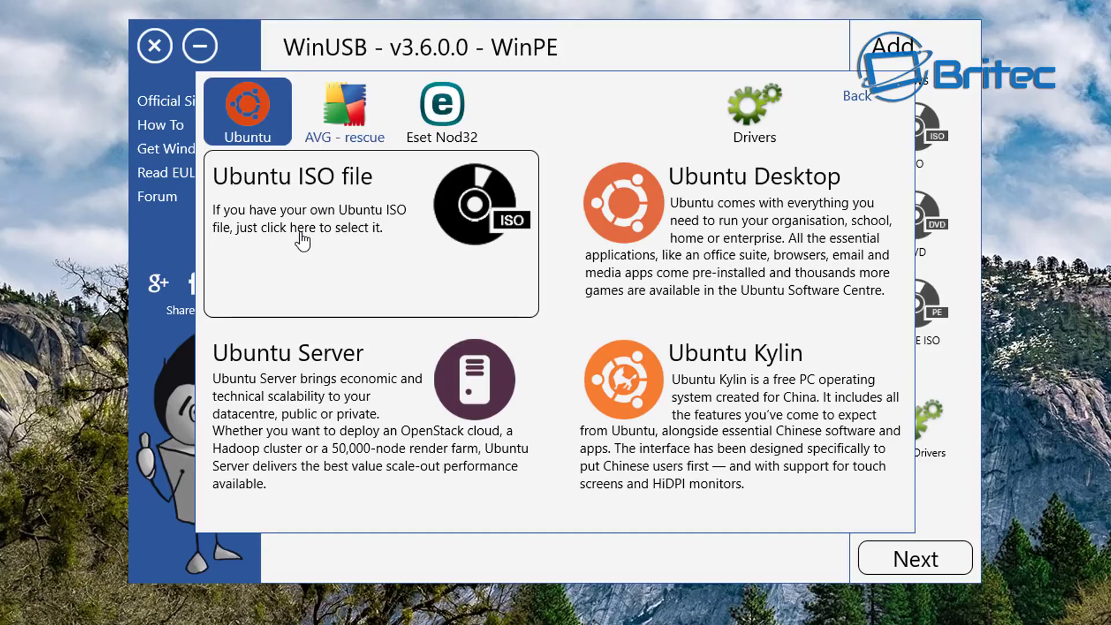
{"action": "mouse_move", "coordinate": [677, 236]}
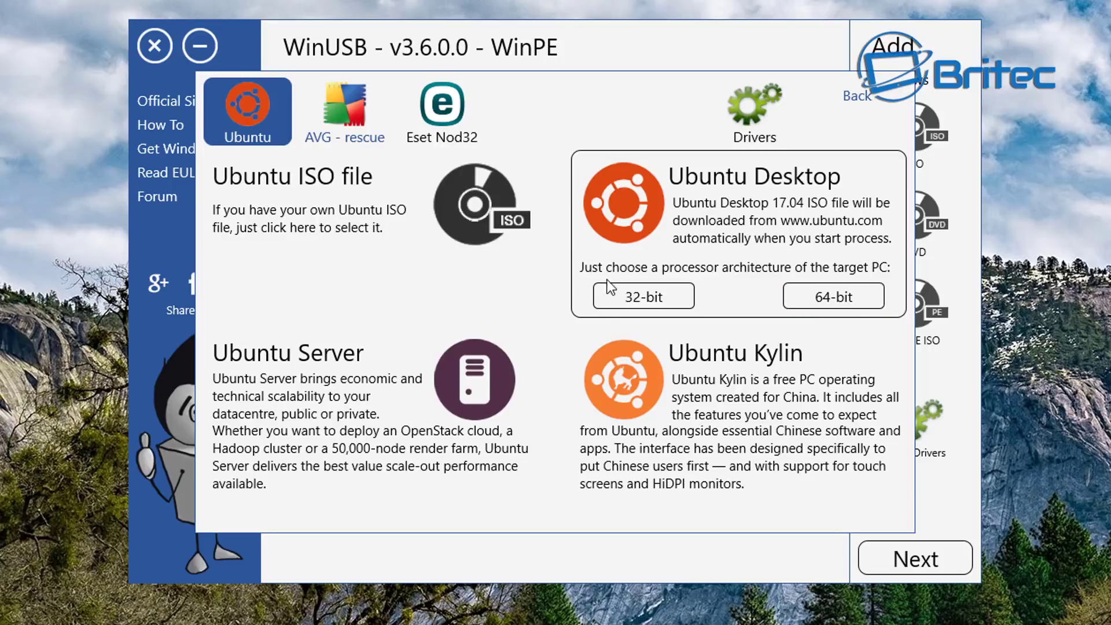
{"action": "left_click", "coordinate": [831, 302]}
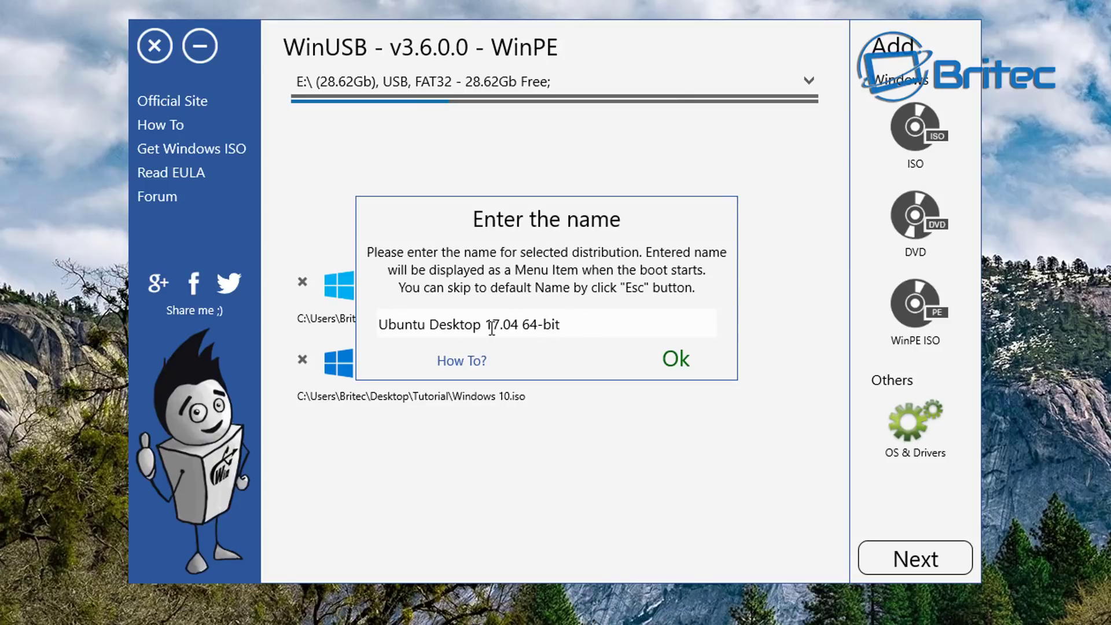
{"action": "left_click", "coordinate": [675, 359]}
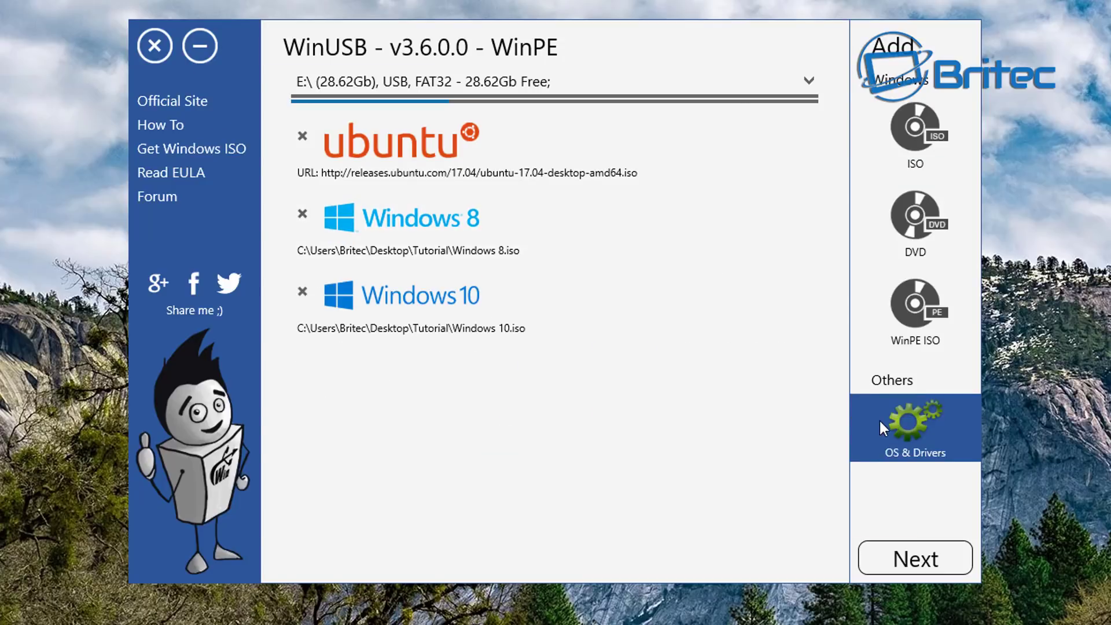
Examine the AVG Rescue CD and ESET Live-CD options among the additional distributions.
{"action": "left_click", "coordinate": [880, 421]}
{"action": "left_click", "coordinate": [314, 144]}
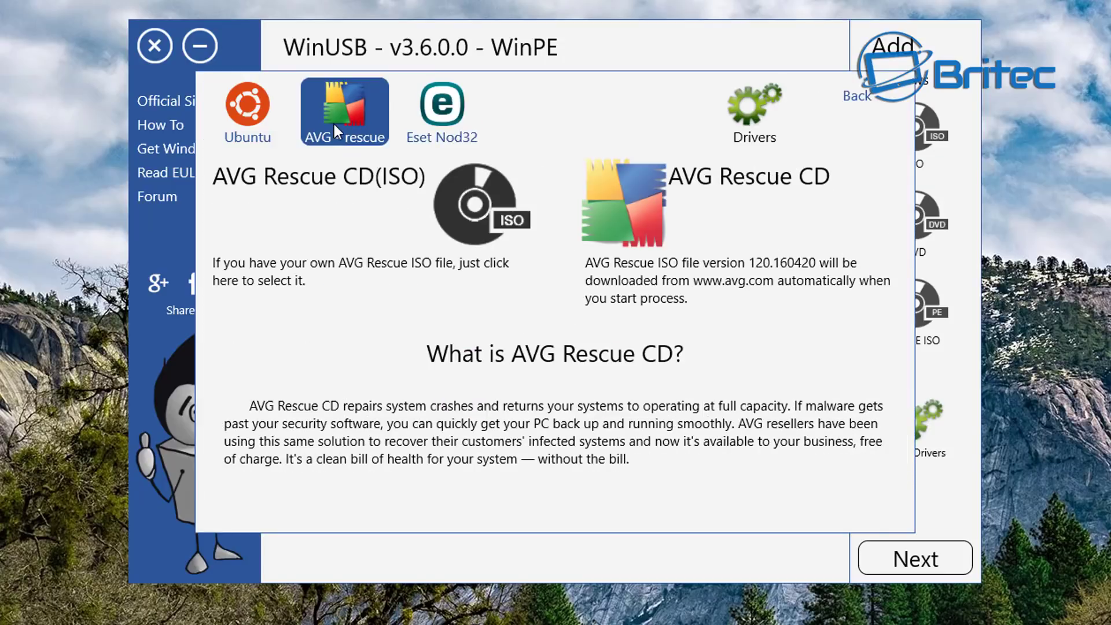
{"action": "left_click", "coordinate": [417, 122]}
{"action": "left_click", "coordinate": [347, 129]}
{"action": "left_click", "coordinate": [441, 127]}
{"action": "left_click", "coordinate": [377, 121]}
{"action": "left_click", "coordinate": [418, 120]}
{"action": "left_click", "coordinate": [314, 109]}
{"action": "left_click", "coordinate": [411, 110]}
{"action": "left_click", "coordinate": [314, 112]}
{"action": "left_click", "coordinate": [444, 106]}
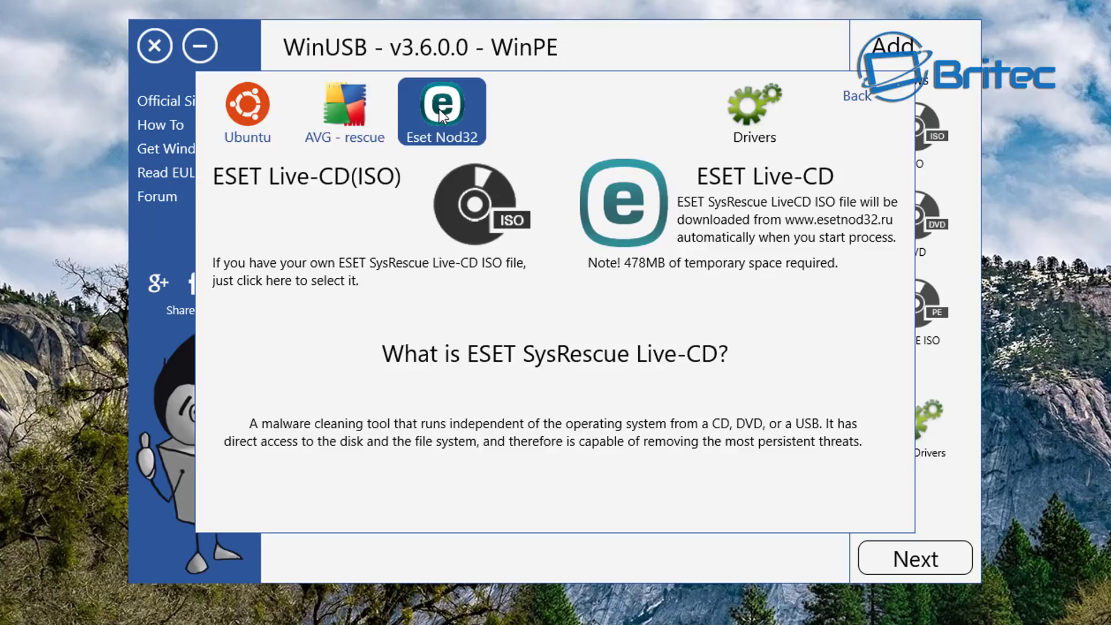
{"action": "left_click", "coordinate": [338, 110]}
Add the downloadable ESET Live-CD to the distribution list with its default name, without choosing a local ISO.
{"action": "left_click", "coordinate": [442, 133]}
{"action": "left_click", "coordinate": [448, 233]}
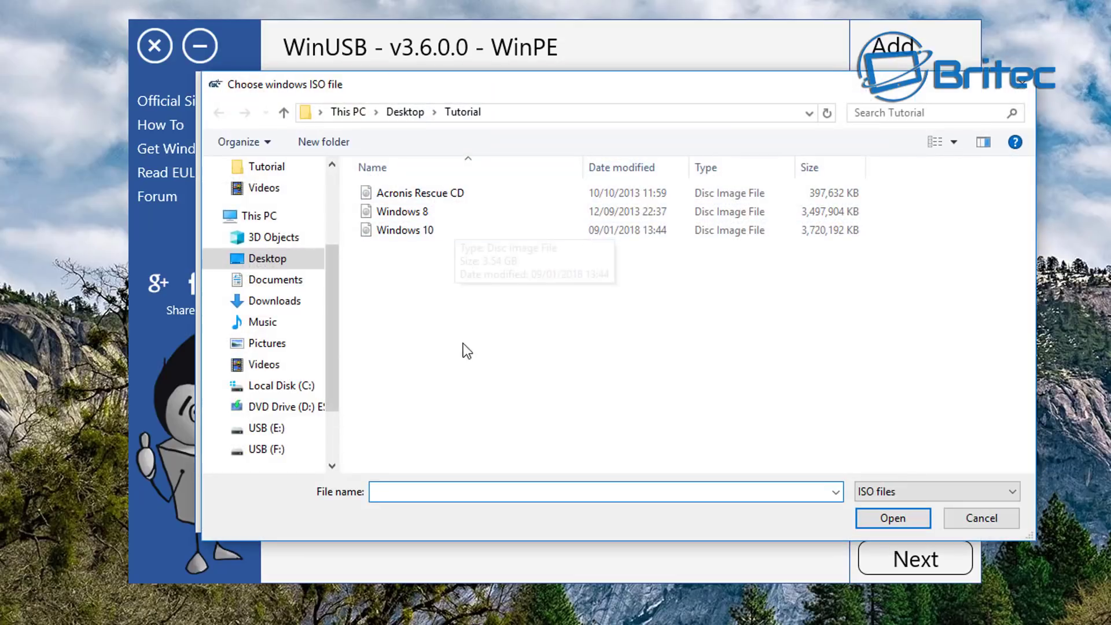
{"action": "left_click", "coordinate": [1021, 84]}
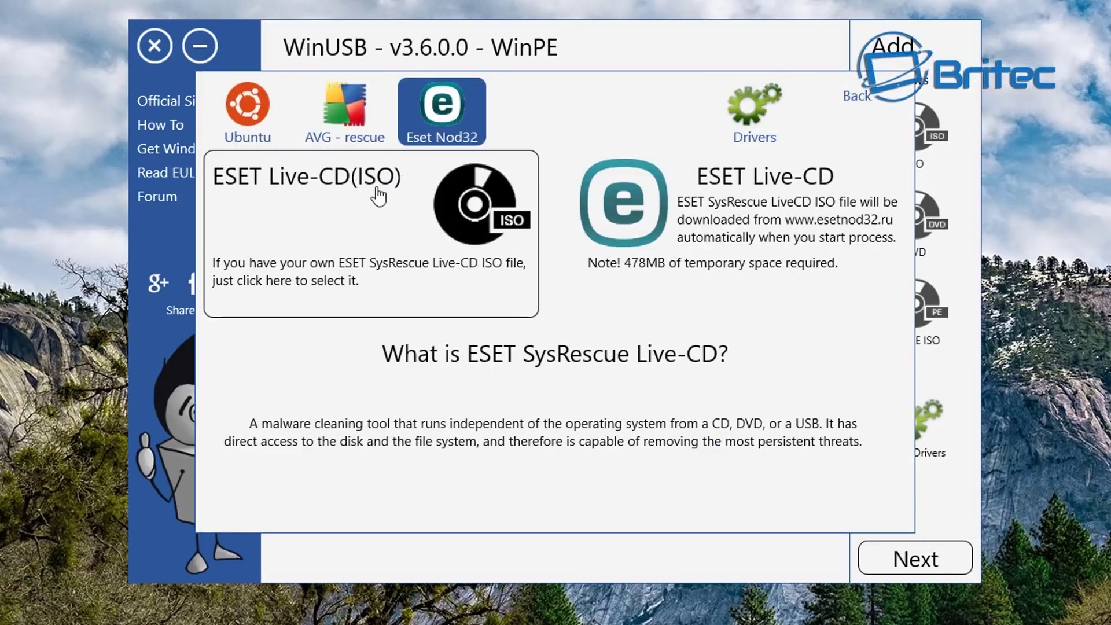
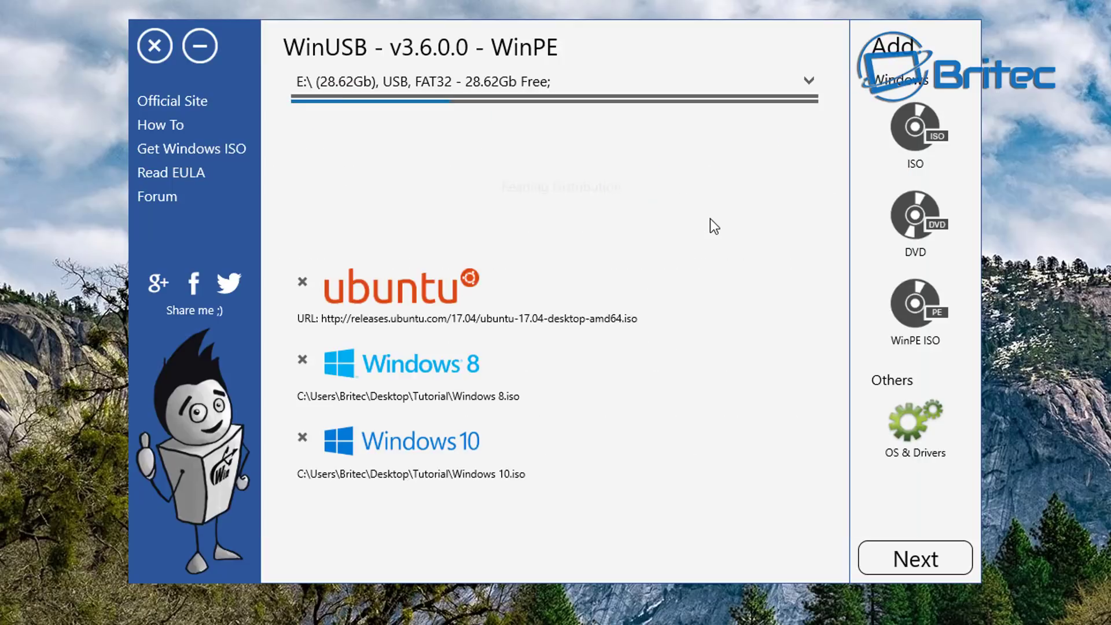
{"action": "left_click", "coordinate": [637, 363]}
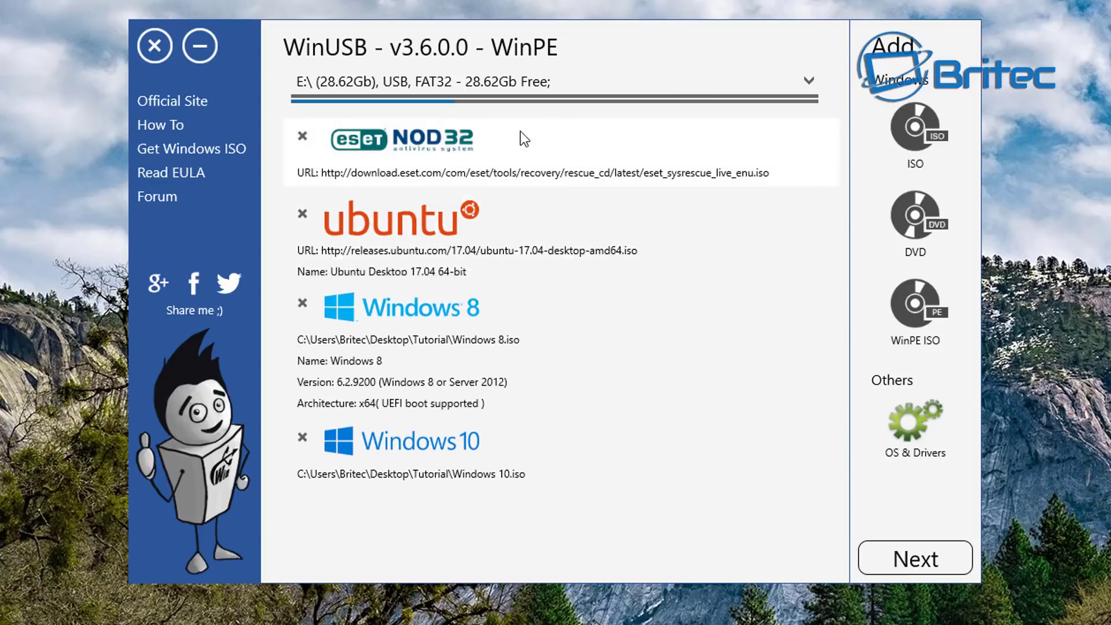
Look over the Drivers option, then check the details of the Windows 8 and Windows 10 entries in the distribution list.
{"action": "left_click", "coordinate": [925, 428]}
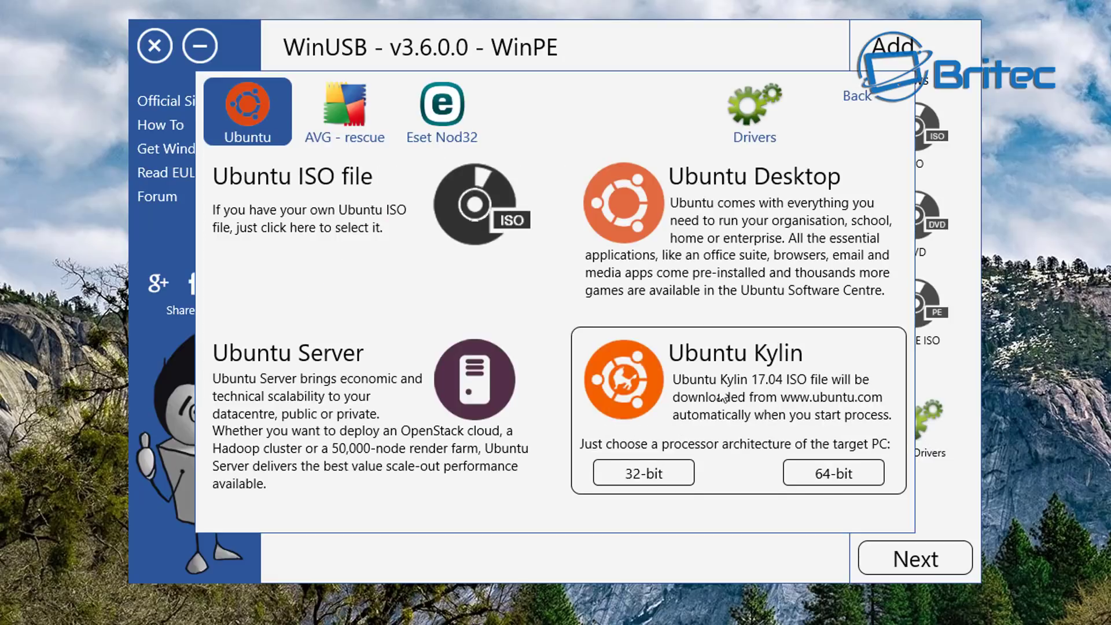
{"action": "left_click", "coordinate": [770, 109]}
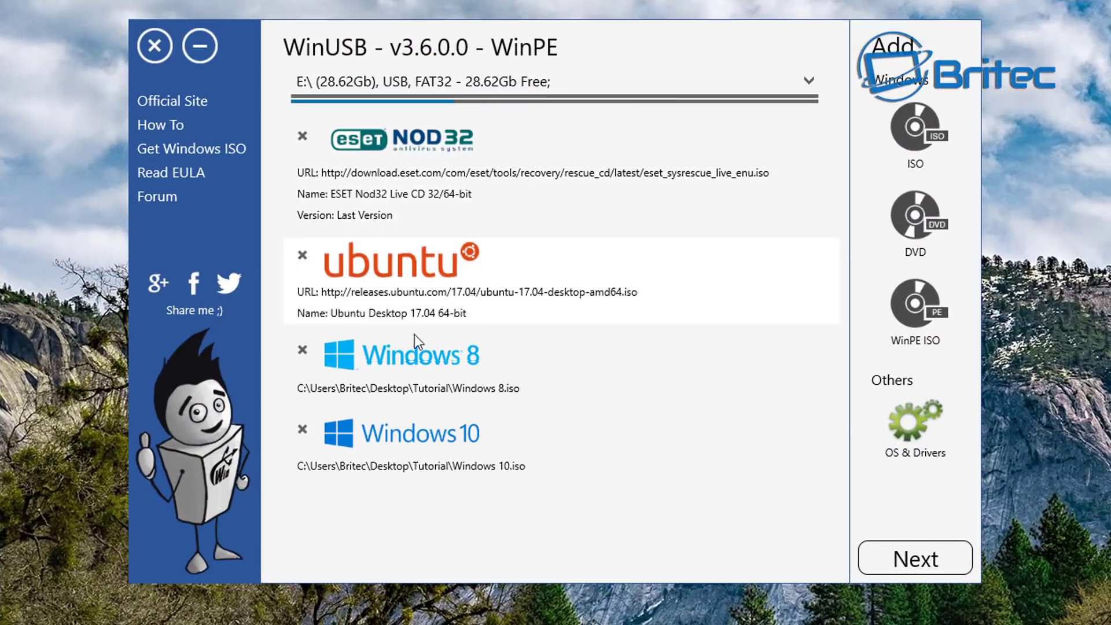
{"action": "mouse_move", "coordinate": [370, 425]}
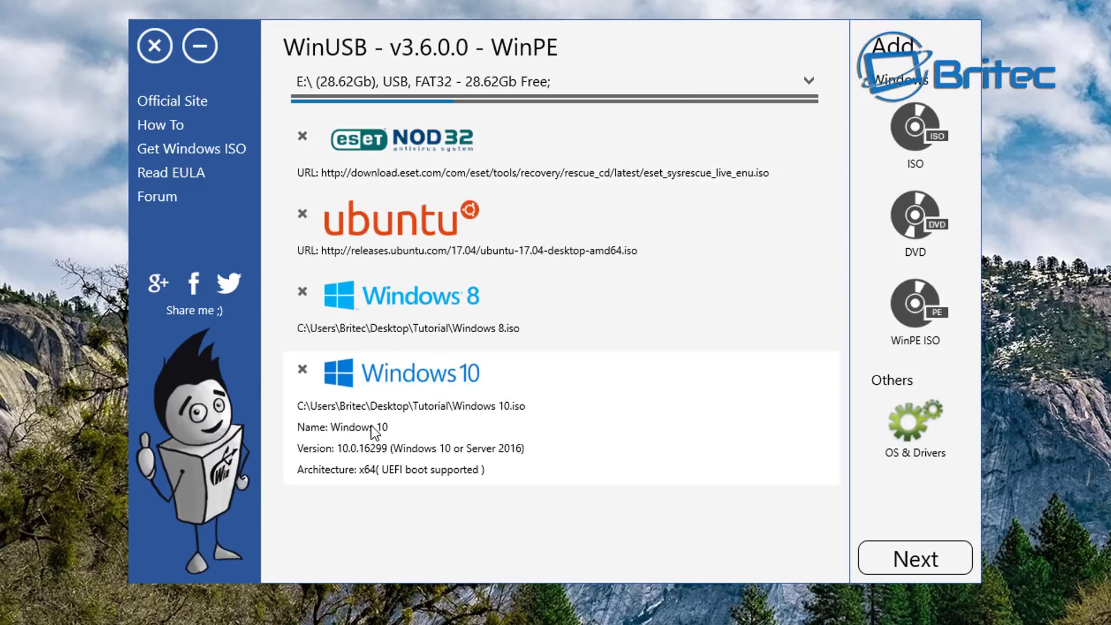
{"action": "mouse_move", "coordinate": [386, 376]}
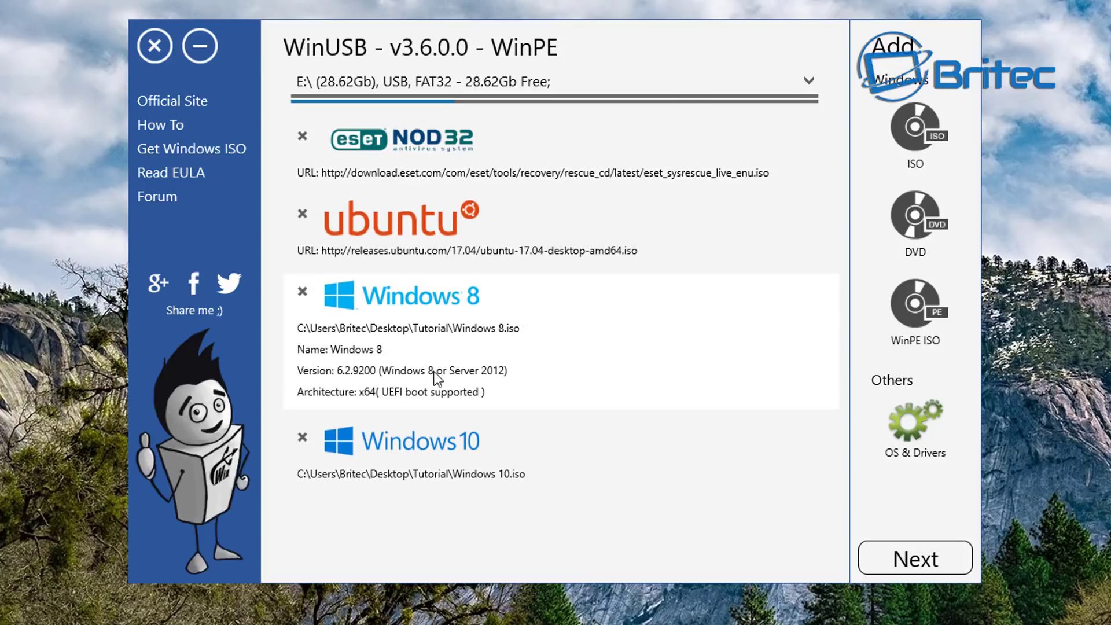
{"action": "mouse_move", "coordinate": [435, 446]}
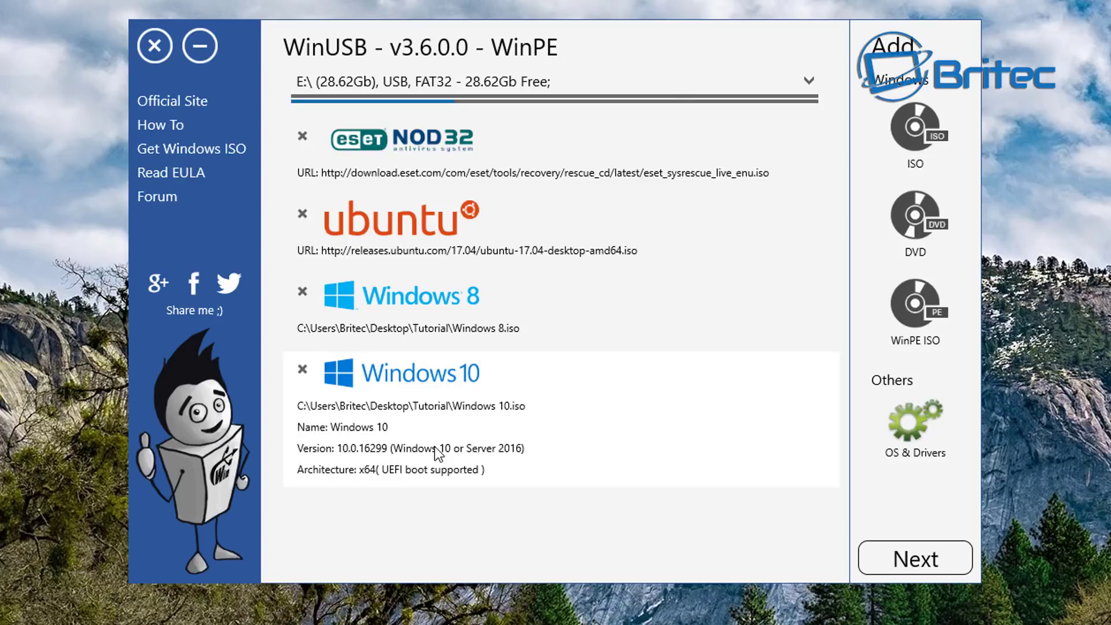
Start making the USB drive bootable with FAT32 formatting performed first, and accept erasing all its data.
{"action": "left_click", "coordinate": [918, 559]}
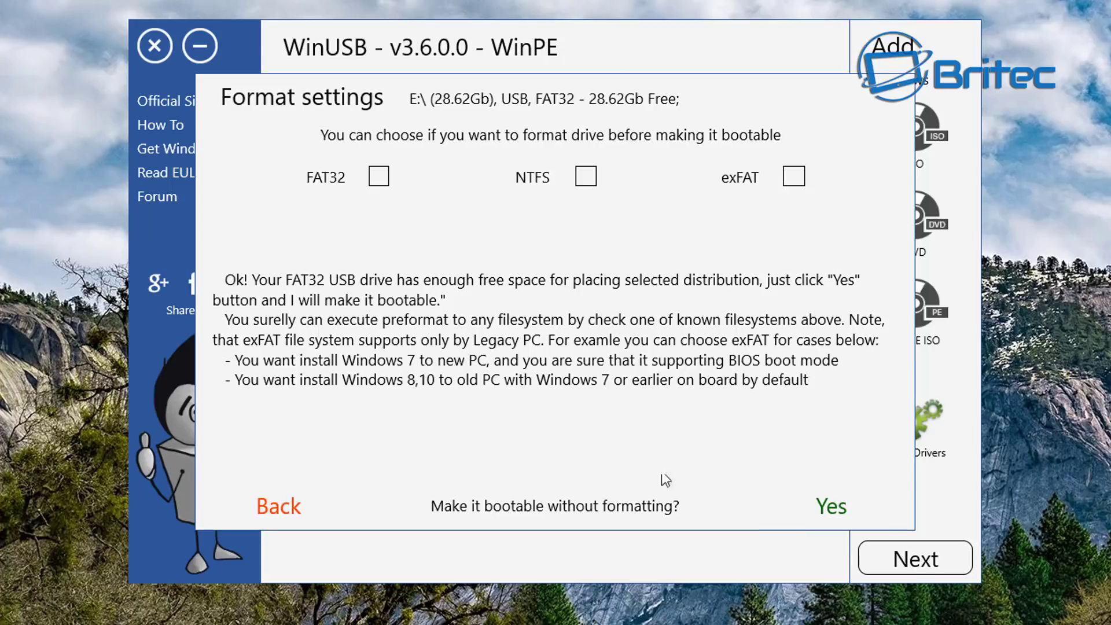
{"action": "left_click", "coordinate": [379, 177]}
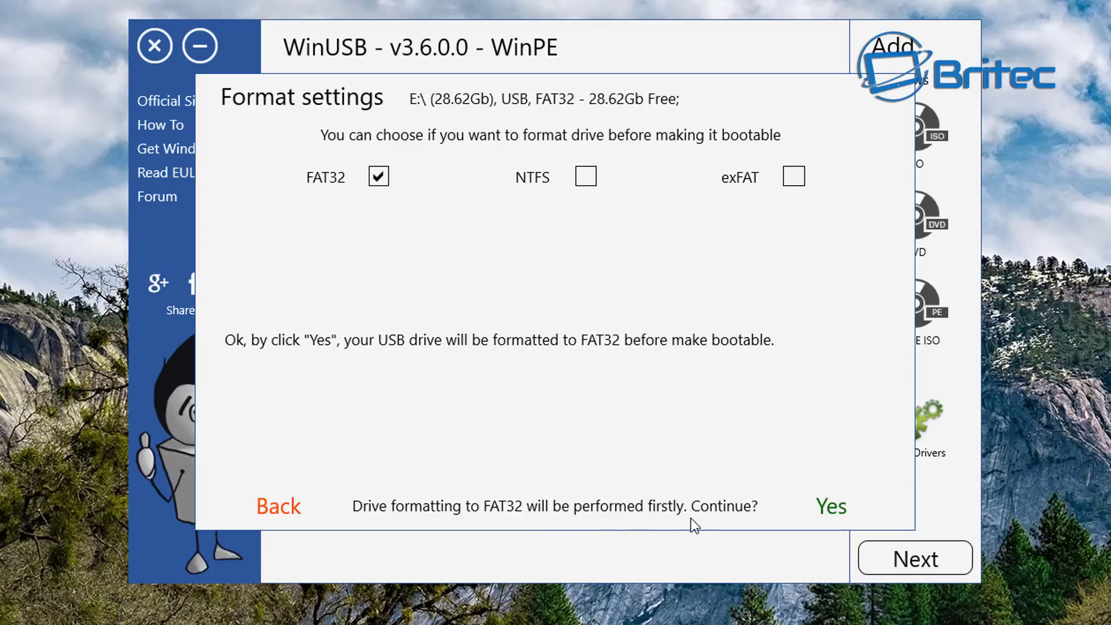
{"action": "left_click", "coordinate": [828, 505]}
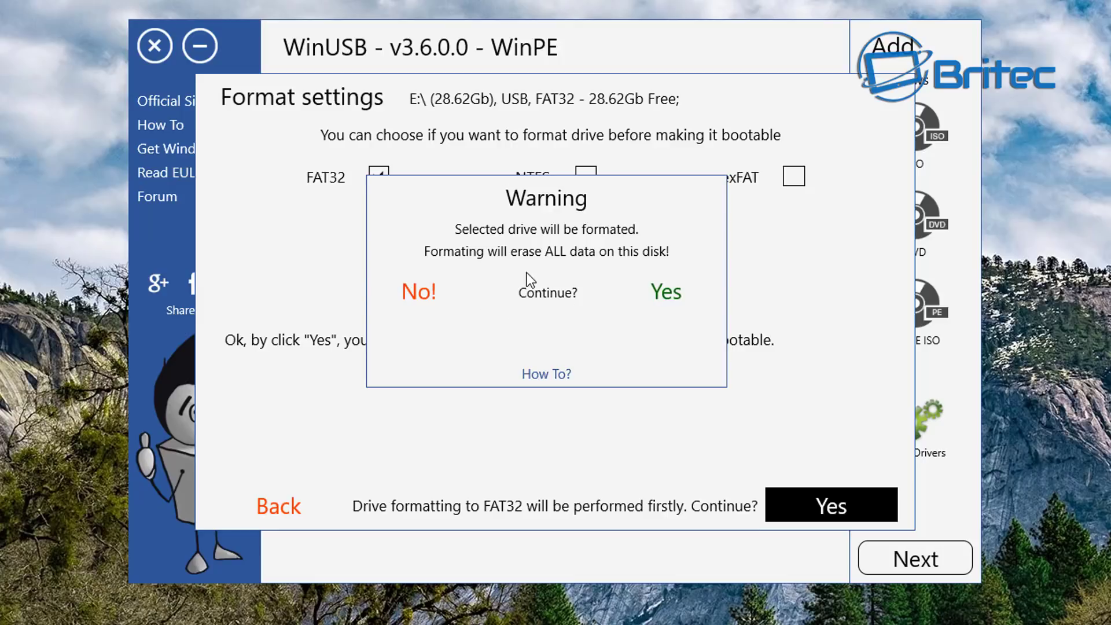
{"action": "left_click", "coordinate": [675, 293]}
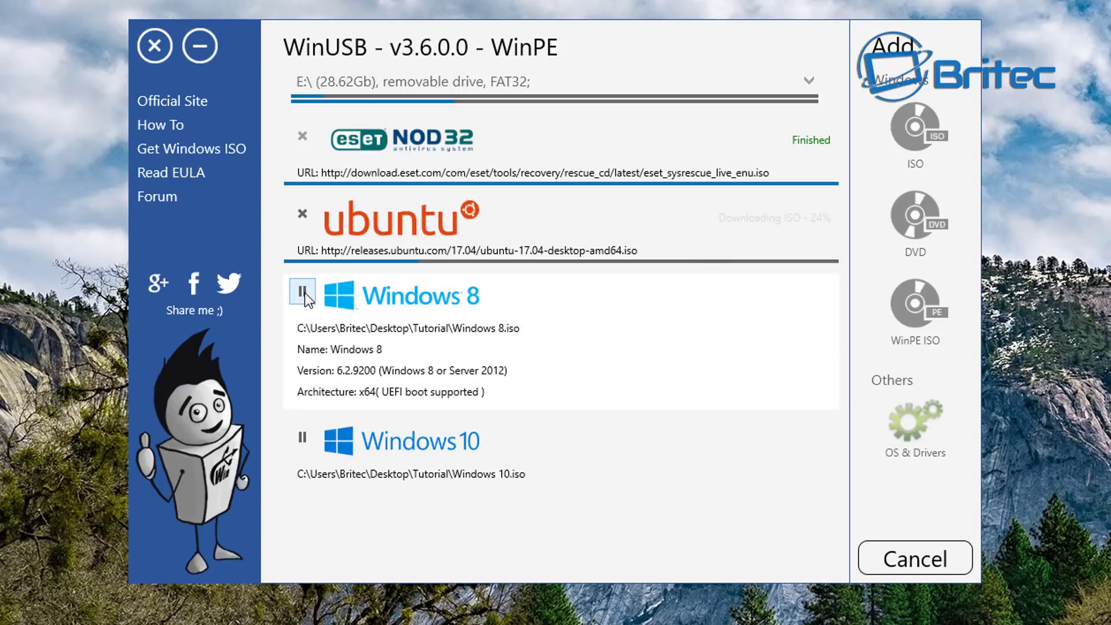
Try deactivating the Windows 8 distribution while the drive is being written, and reactivate it.
{"action": "left_click", "coordinate": [302, 292]}
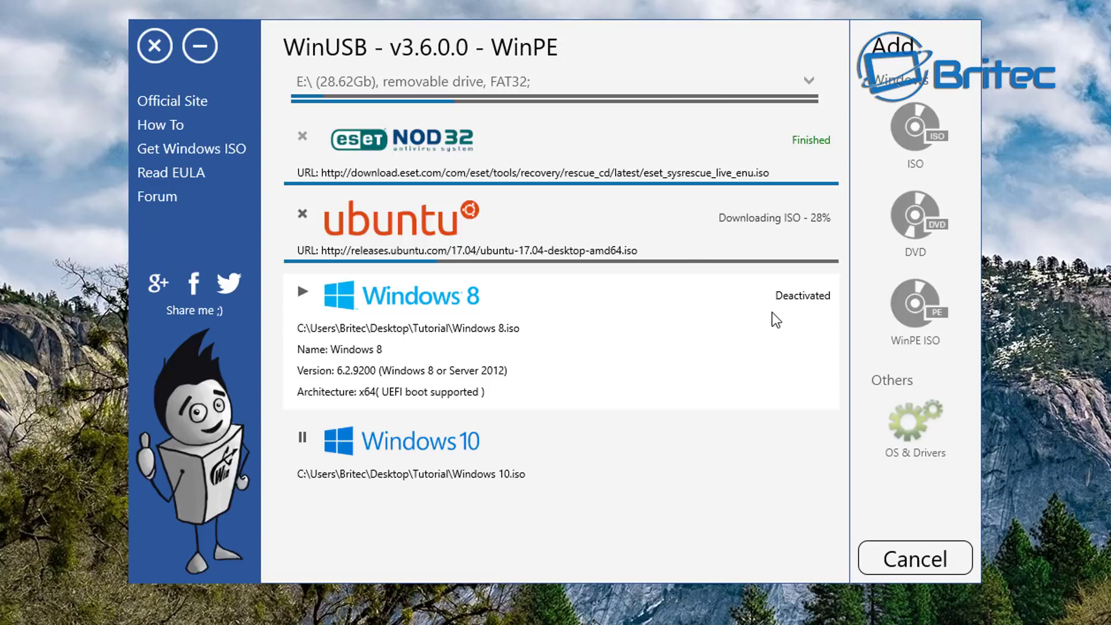
{"action": "left_click", "coordinate": [304, 295]}
{"action": "left_click", "coordinate": [302, 293]}
{"action": "left_click", "coordinate": [304, 291]}
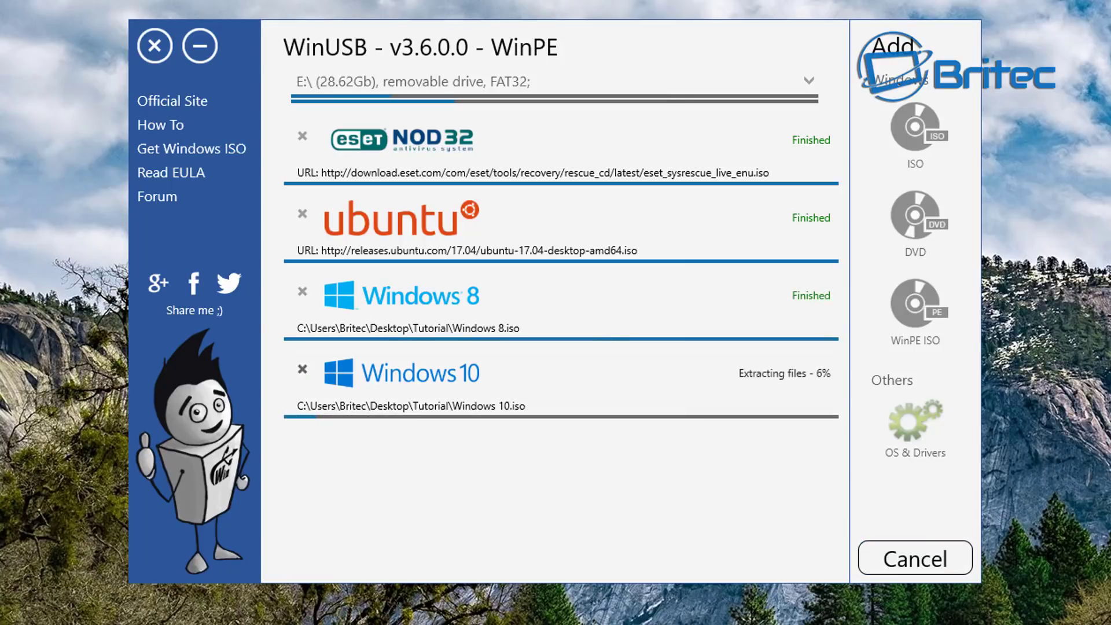
Cancel the extraction of the Windows 10 distribution and dismiss the completion message.
{"action": "mouse_move", "coordinate": [616, 389]}
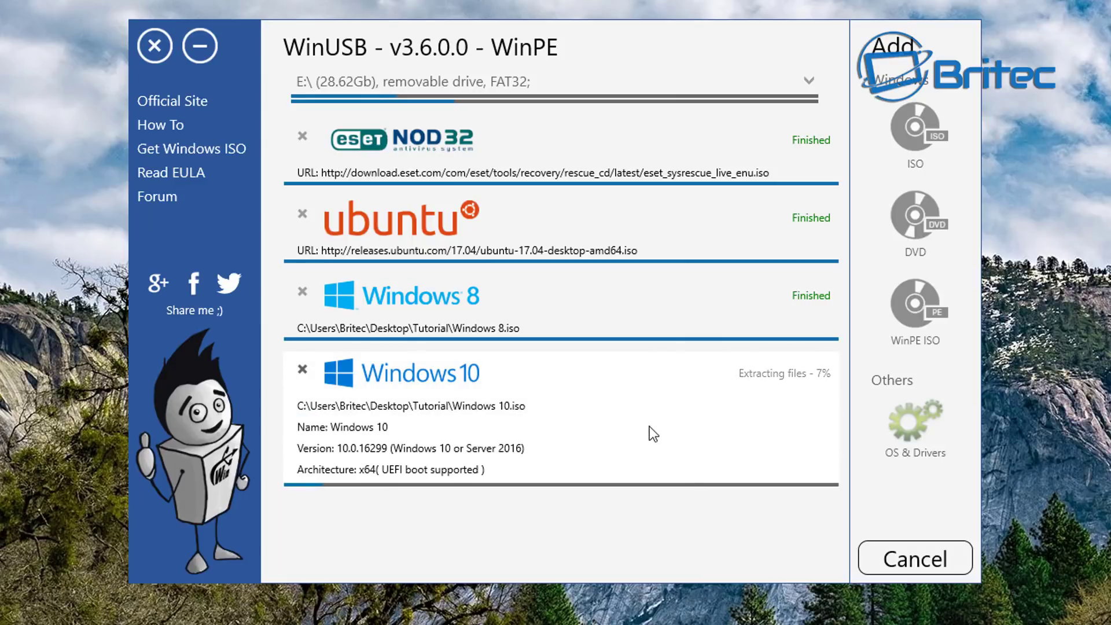
{"action": "left_click", "coordinate": [303, 373]}
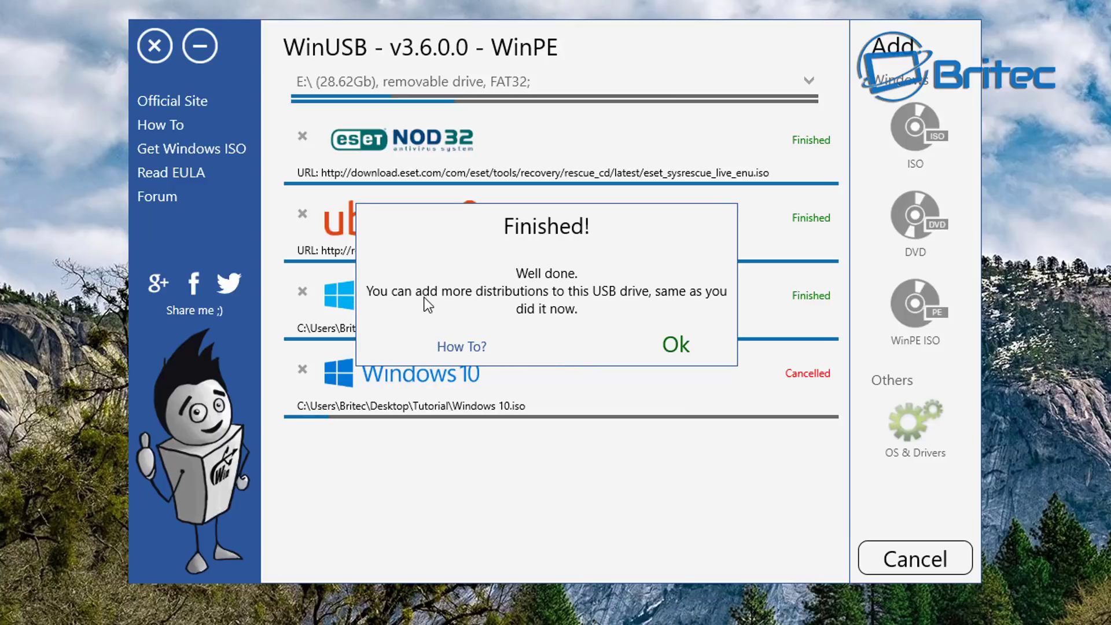
{"action": "left_click", "coordinate": [684, 346]}
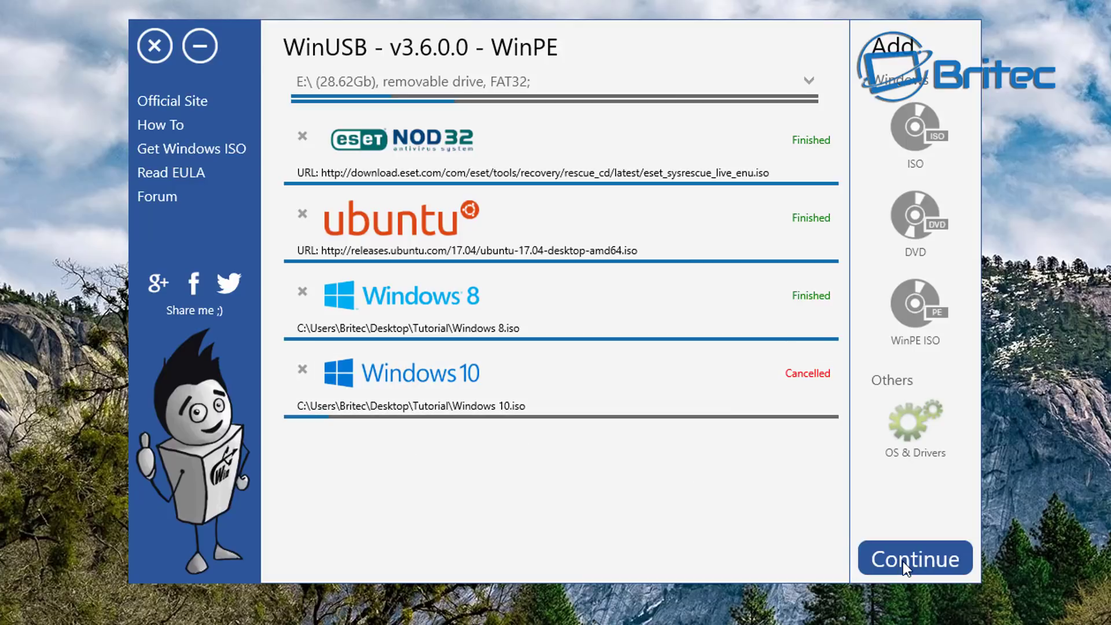
Review the details and status of the ESET, Ubuntu, Windows 8 and Windows 10 distributions.
{"action": "mouse_move", "coordinate": [543, 145]}
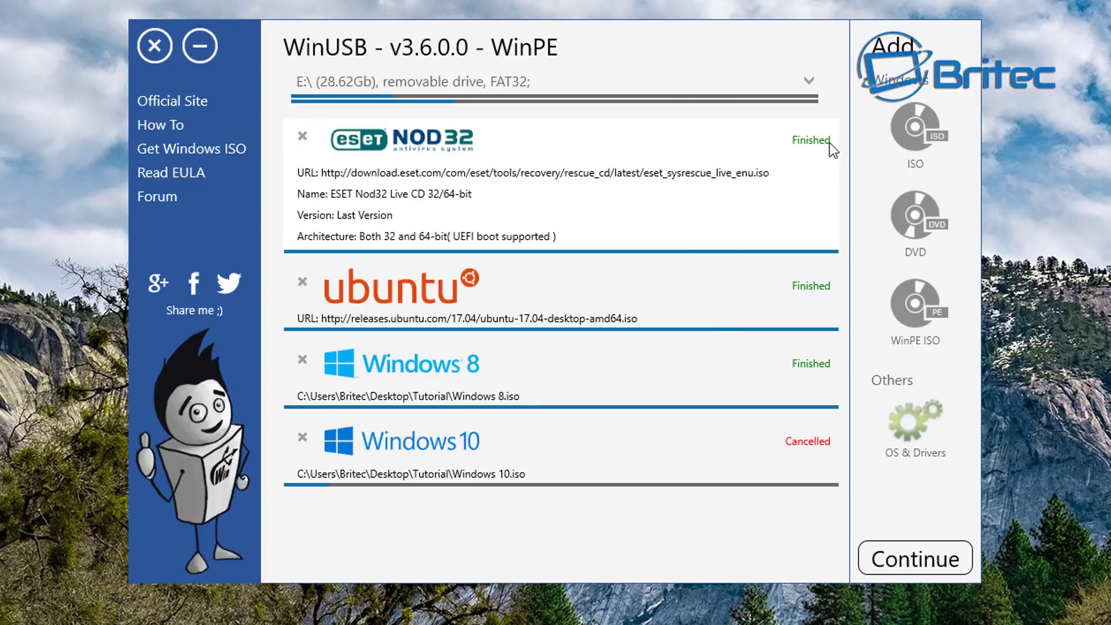
{"action": "mouse_move", "coordinate": [414, 302]}
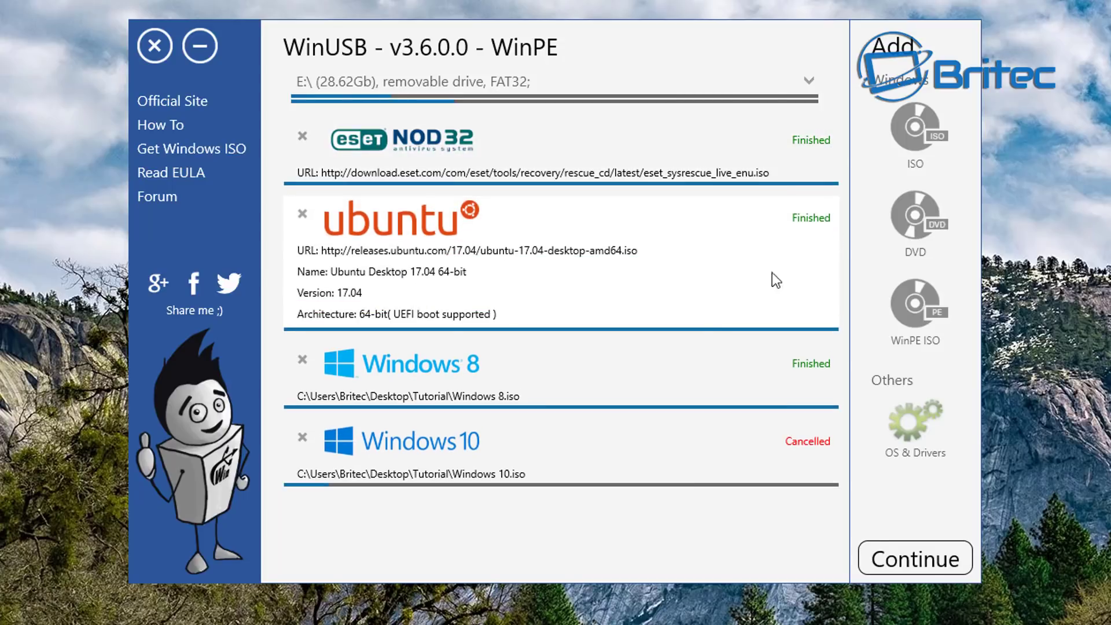
{"action": "mouse_move", "coordinate": [409, 374]}
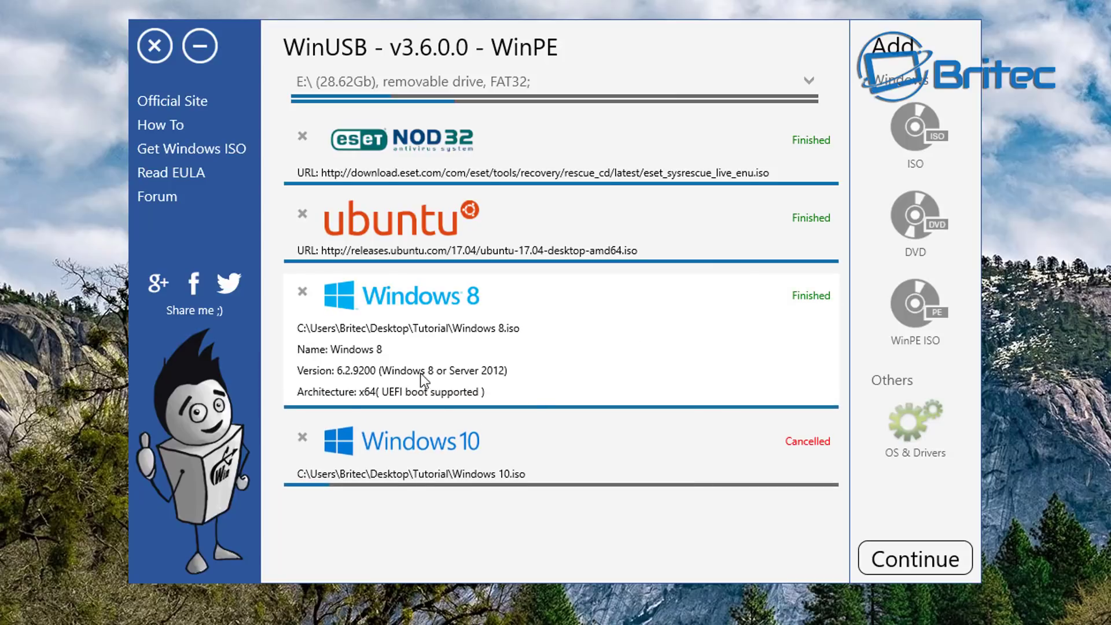
{"action": "mouse_move", "coordinate": [347, 439]}
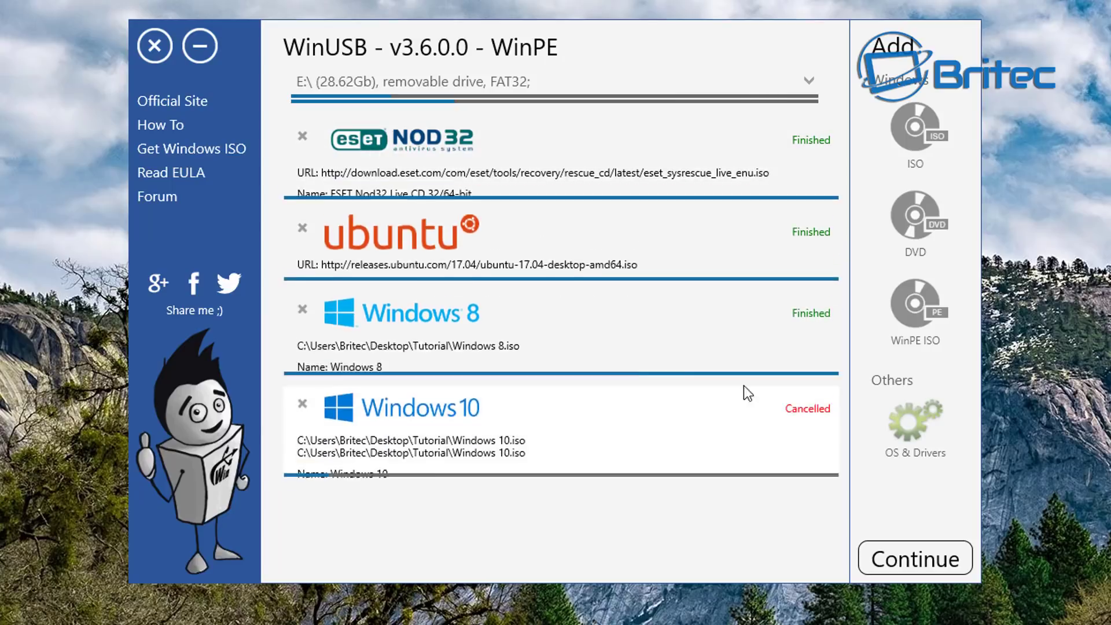
Add the downloadable AVG Rescue CD under the name "AVG Rescue CD 32/64-bit" and write it to the USB drive without formatting.
{"action": "left_click", "coordinate": [904, 565]}
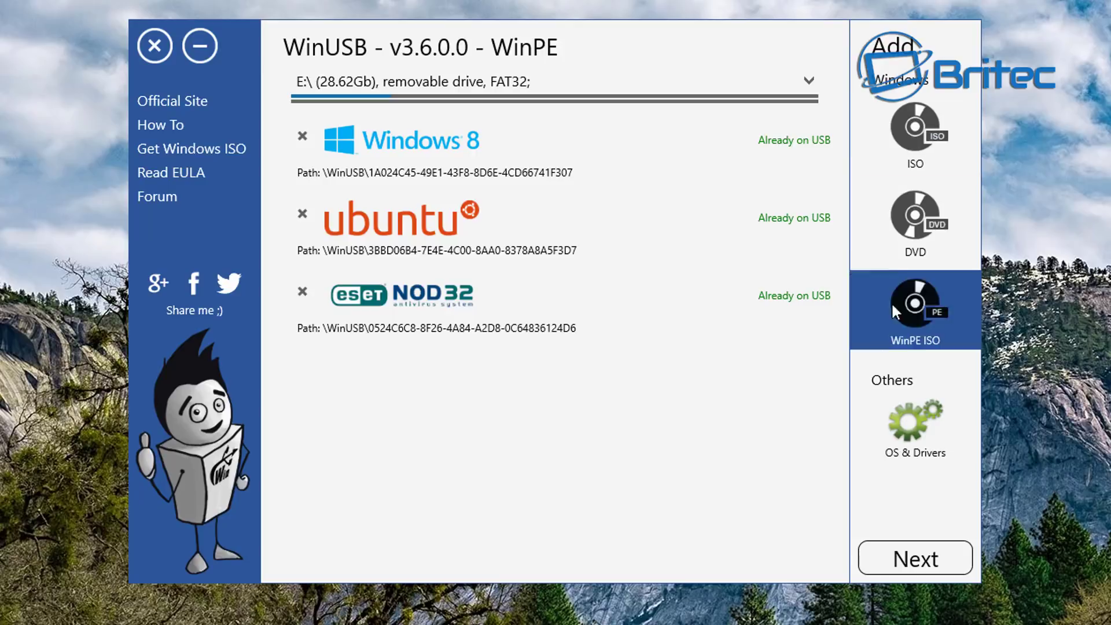
{"action": "mouse_move", "coordinate": [833, 362]}
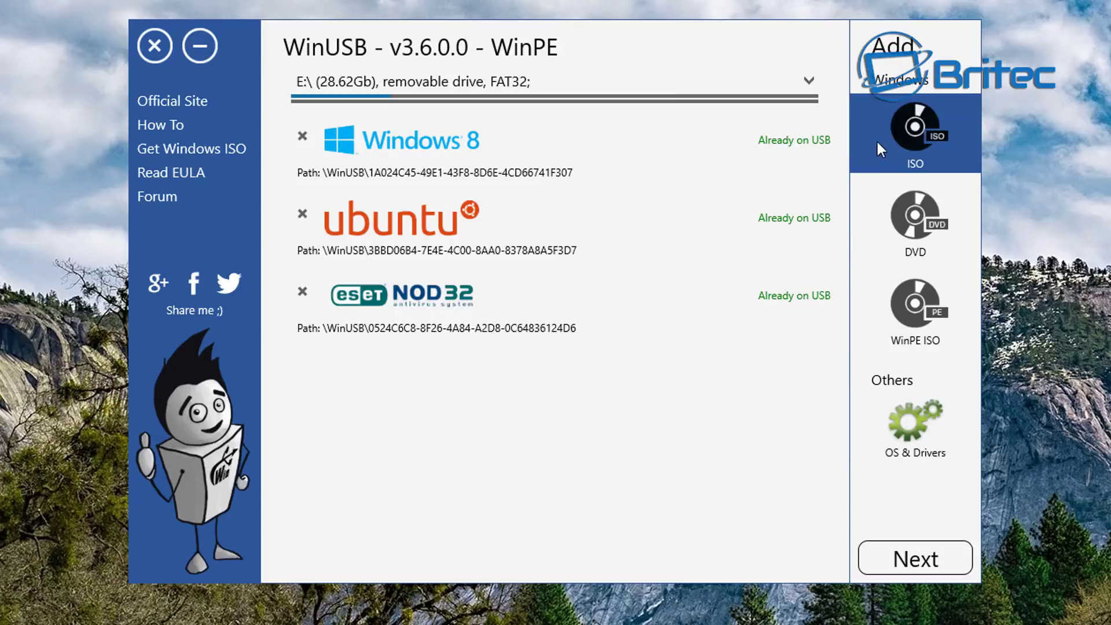
{"action": "left_click", "coordinate": [920, 435]}
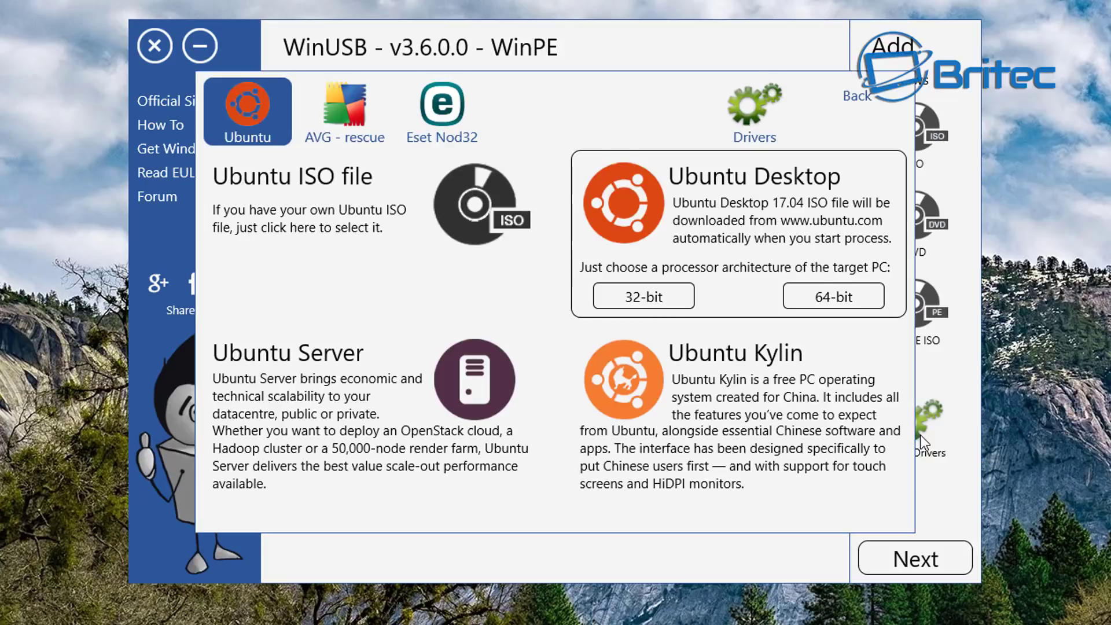
{"action": "left_click", "coordinate": [368, 132]}
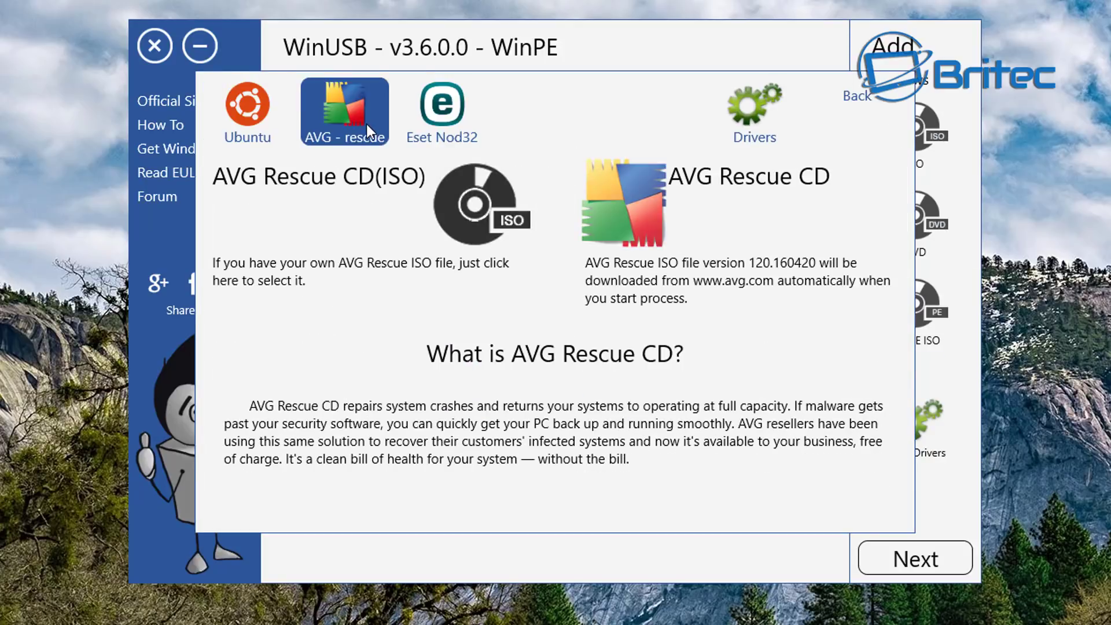
{"action": "left_click", "coordinate": [678, 219]}
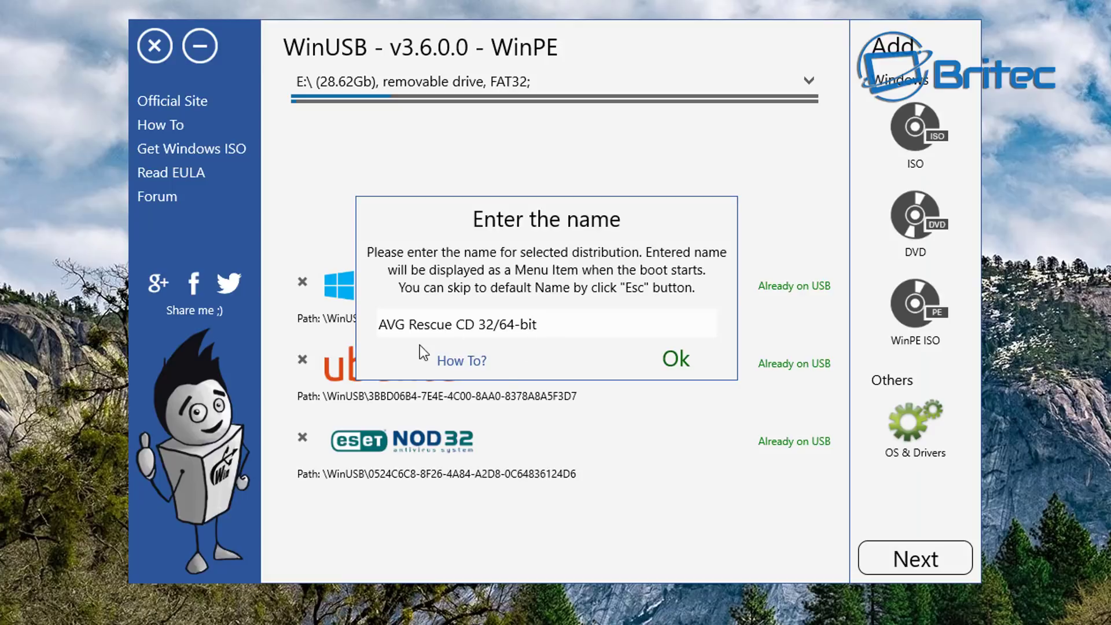
{"action": "left_click", "coordinate": [676, 359]}
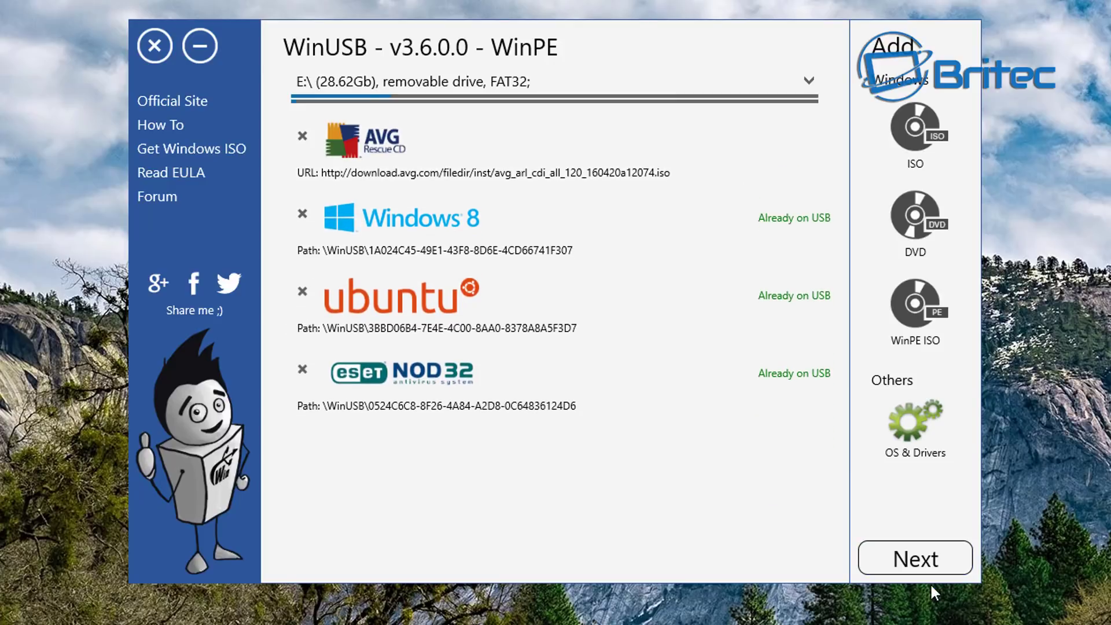
{"action": "left_click", "coordinate": [928, 573]}
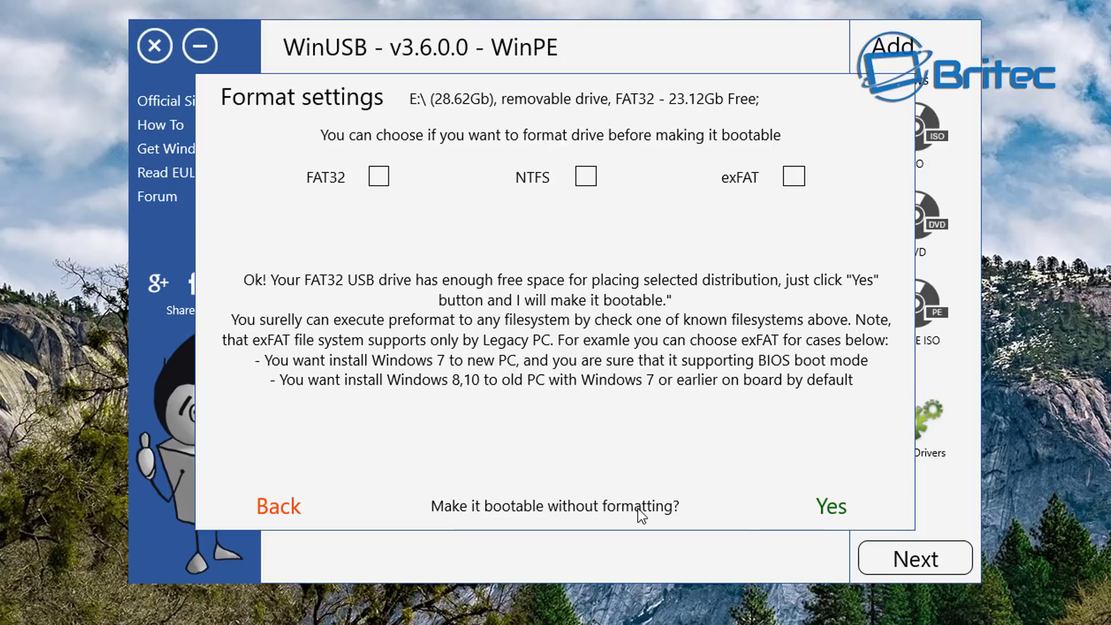
{"action": "left_click", "coordinate": [825, 513]}
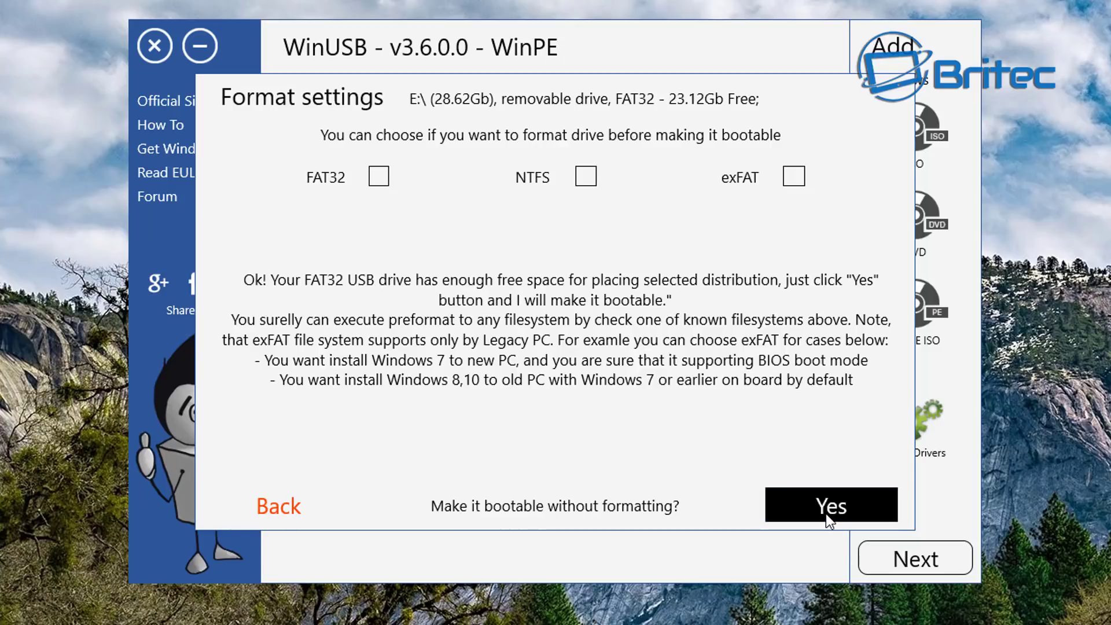
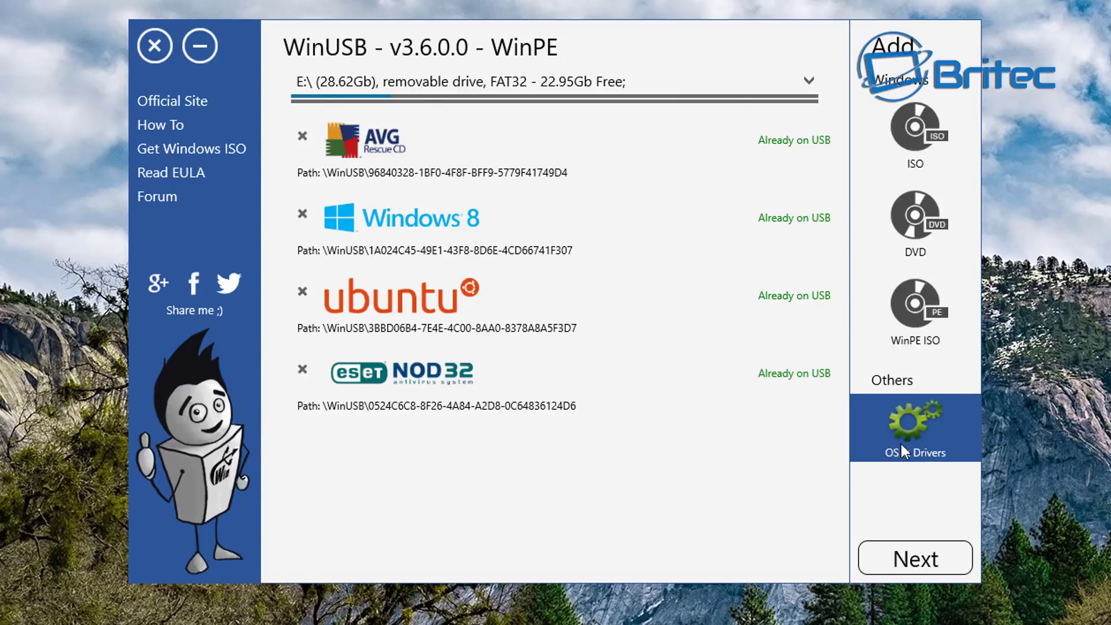
Add the DriverPack Network drivers and write them to the USB drive without formatting, dismissing the completion message.
{"action": "left_click", "coordinate": [901, 443]}
{"action": "left_click", "coordinate": [451, 110]}
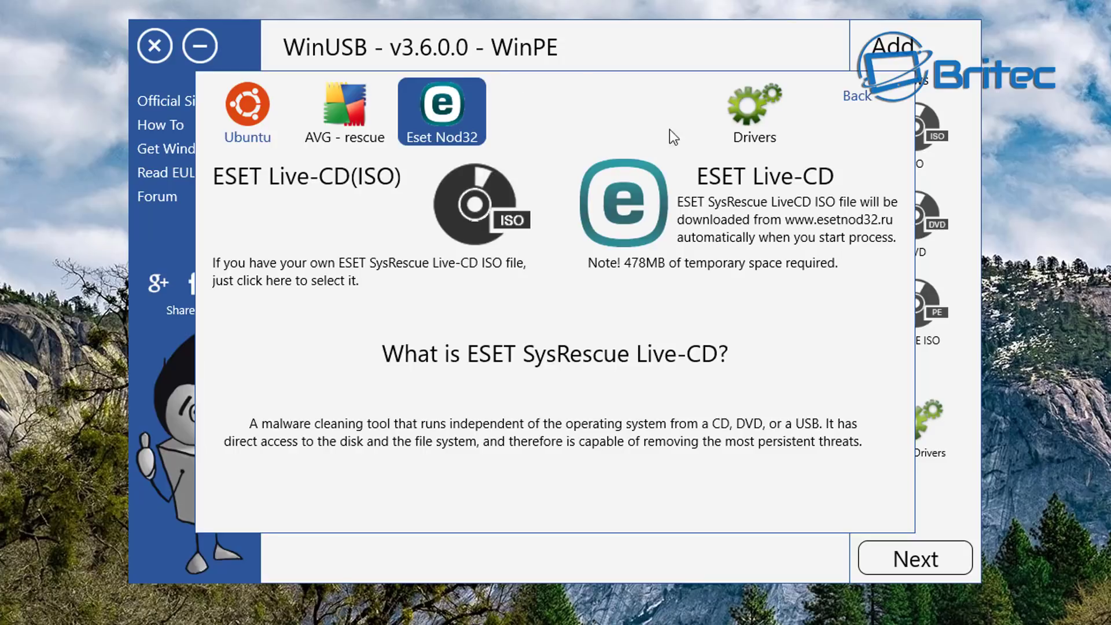
{"action": "left_click", "coordinate": [754, 116]}
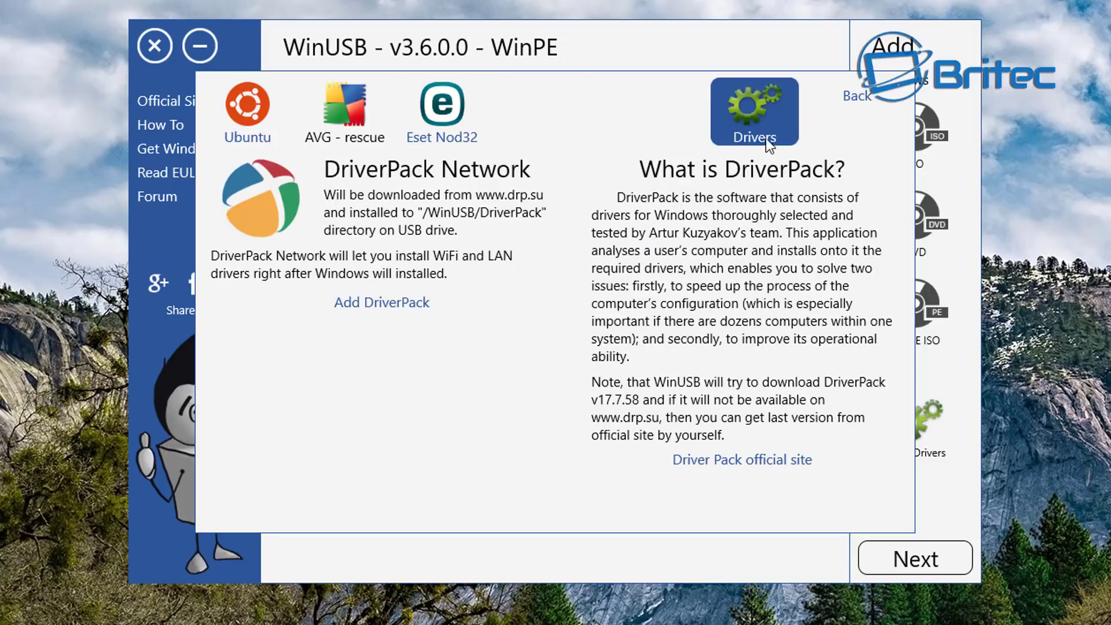
{"action": "left_click", "coordinate": [379, 305]}
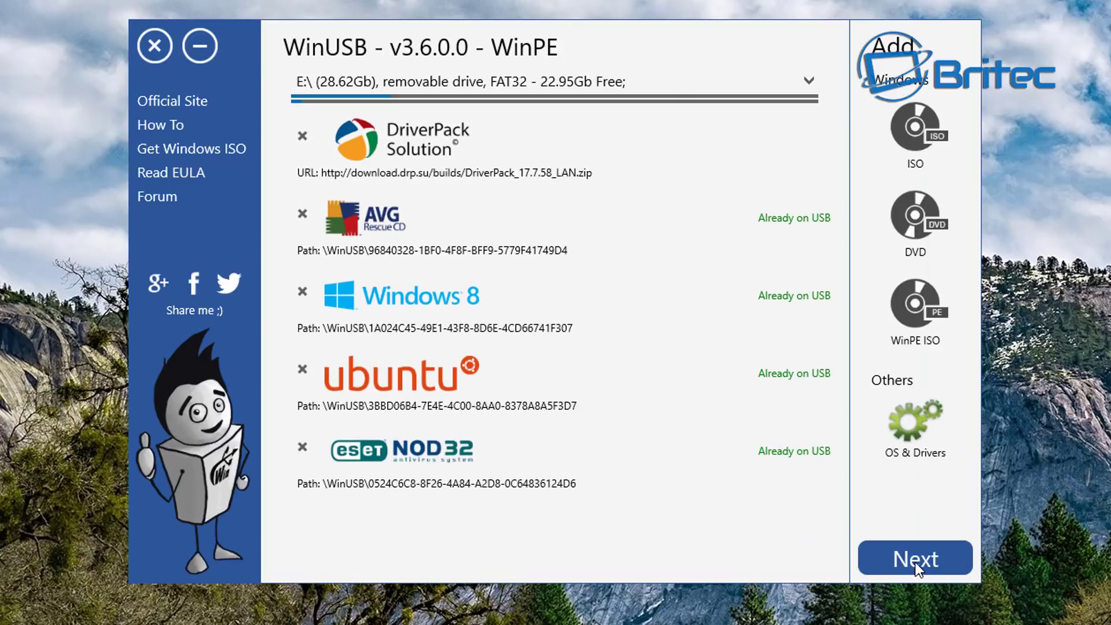
{"action": "left_click", "coordinate": [914, 562]}
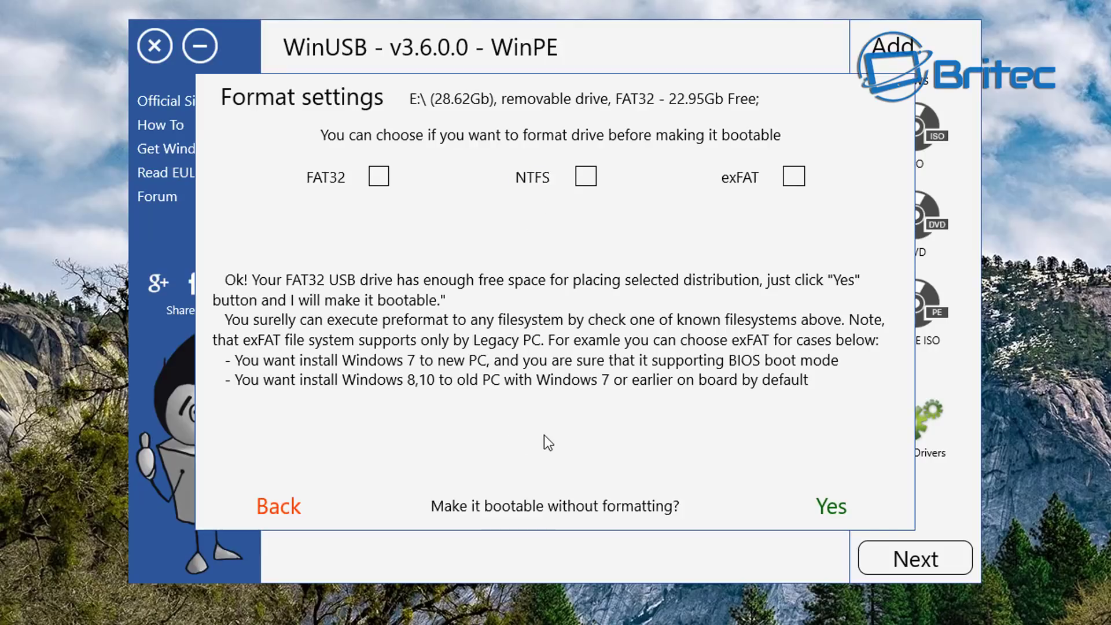
{"action": "left_click", "coordinate": [837, 508]}
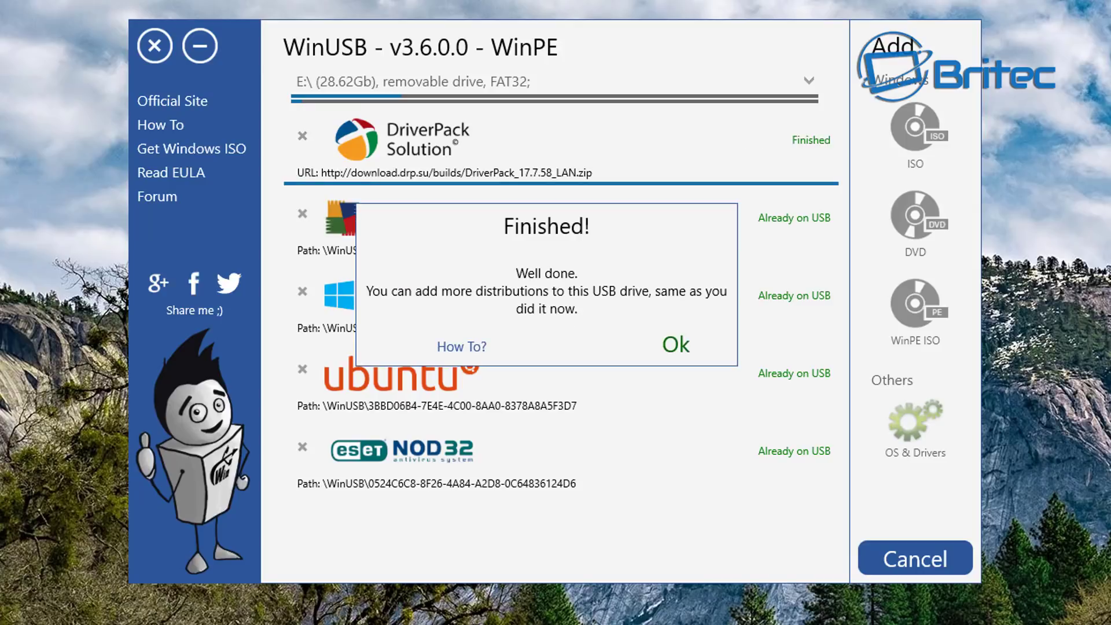
{"action": "left_click", "coordinate": [691, 354]}
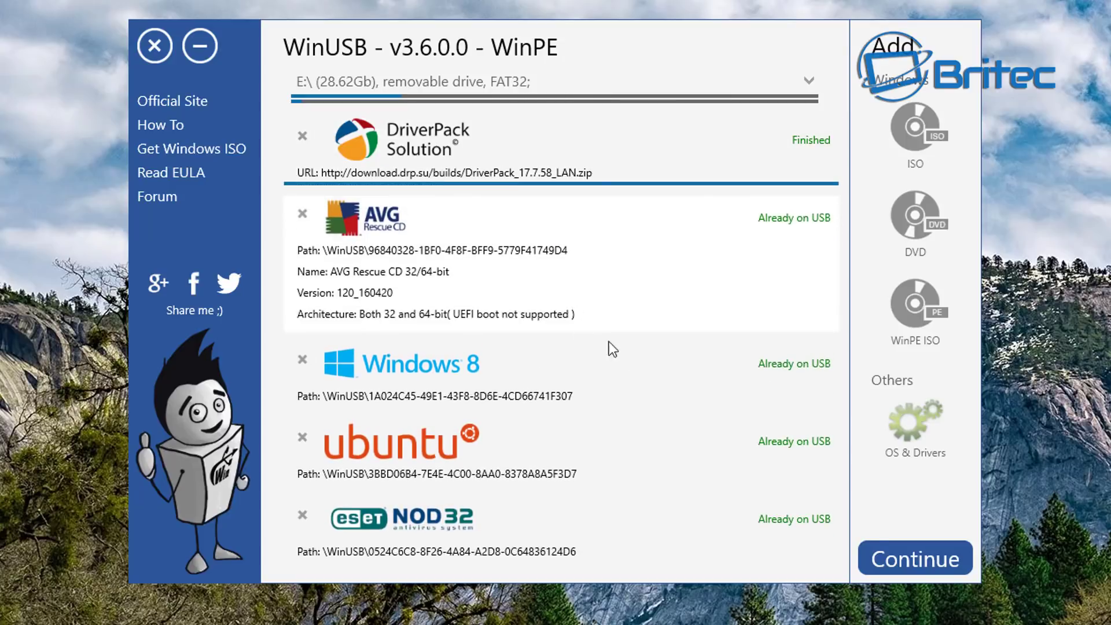
Return to the drive's distribution list and review the details of the AVG, Windows 8, Ubuntu and ESET entries.
{"action": "mouse_move", "coordinate": [710, 228]}
{"action": "left_click", "coordinate": [913, 564]}
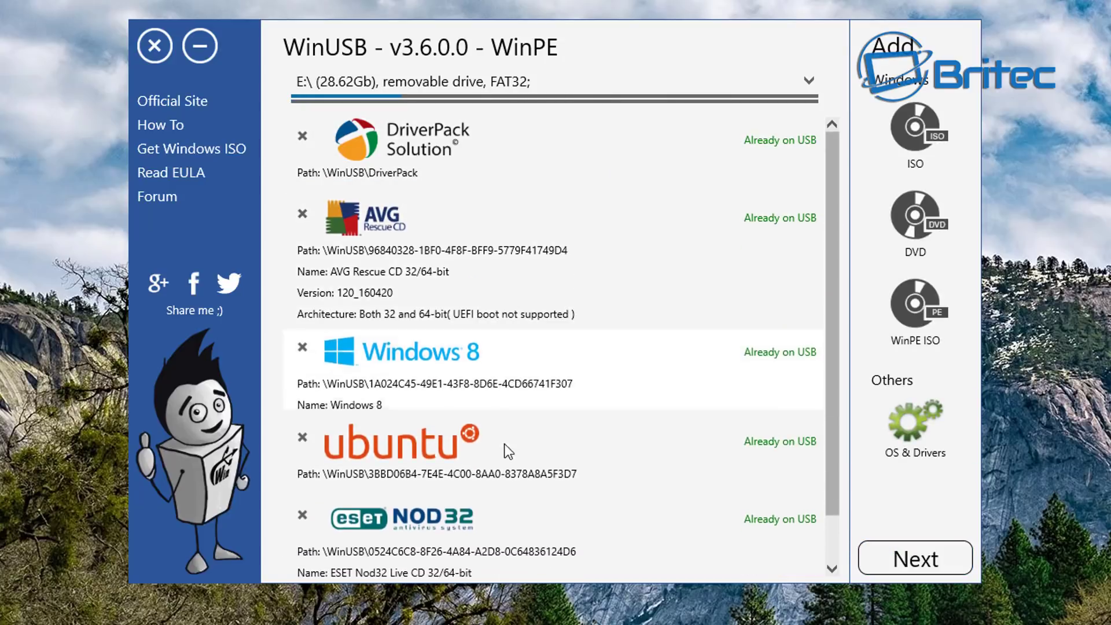
{"action": "mouse_move", "coordinate": [535, 461]}
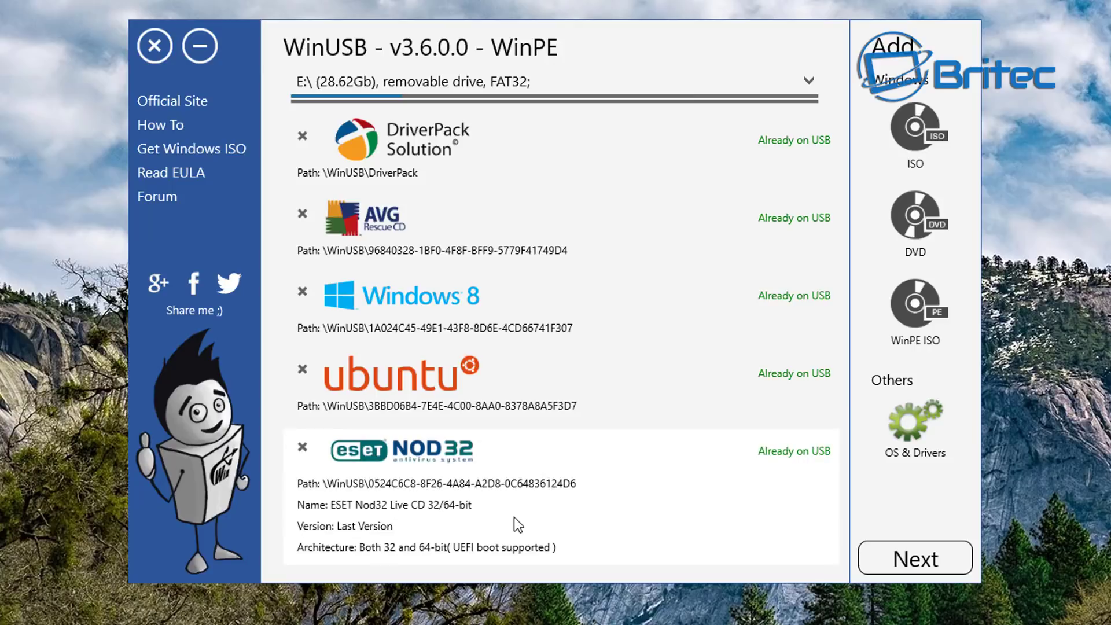
{"action": "mouse_move", "coordinate": [527, 249]}
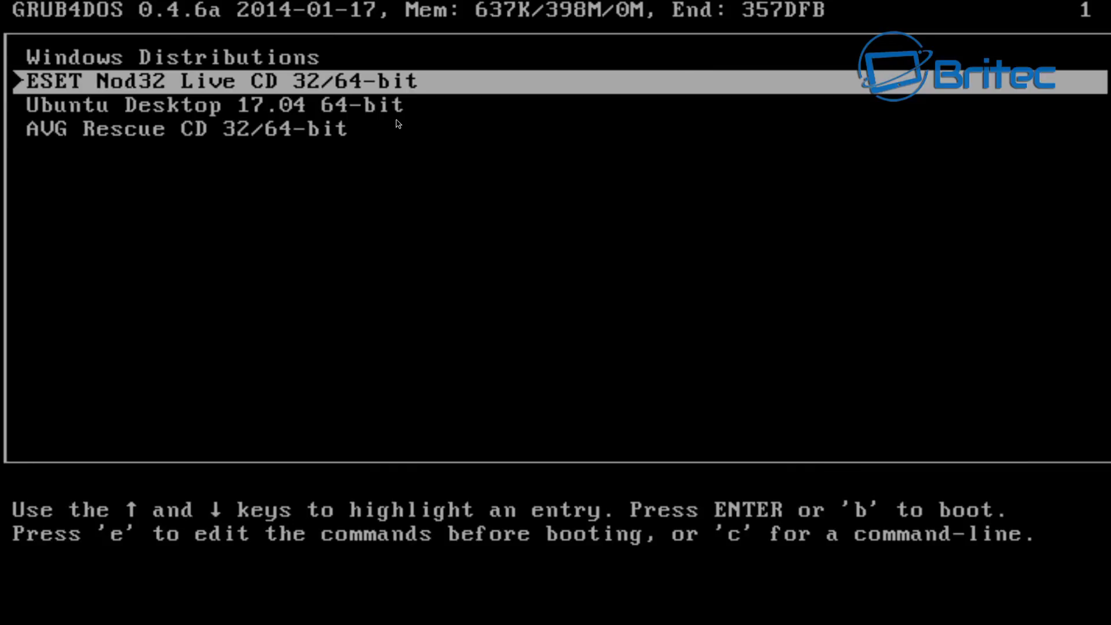
Look through the entries of the USB drive's GRUB4DOS boot menu and open Windows Distributions.
{"action": "key", "text": "Up"}
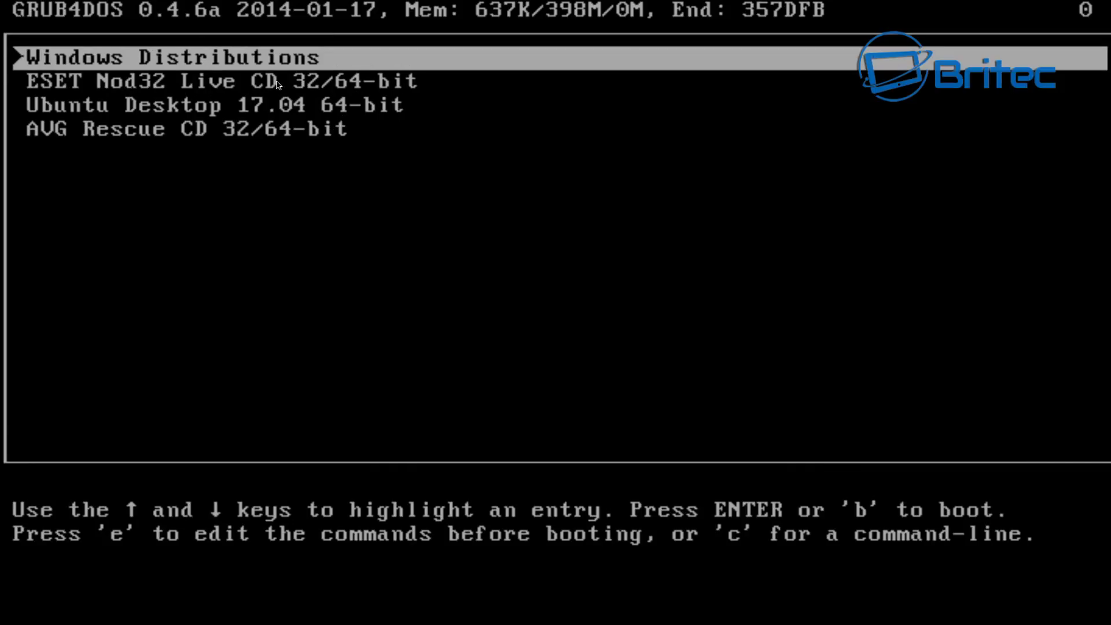
{"action": "key", "text": "Down"}
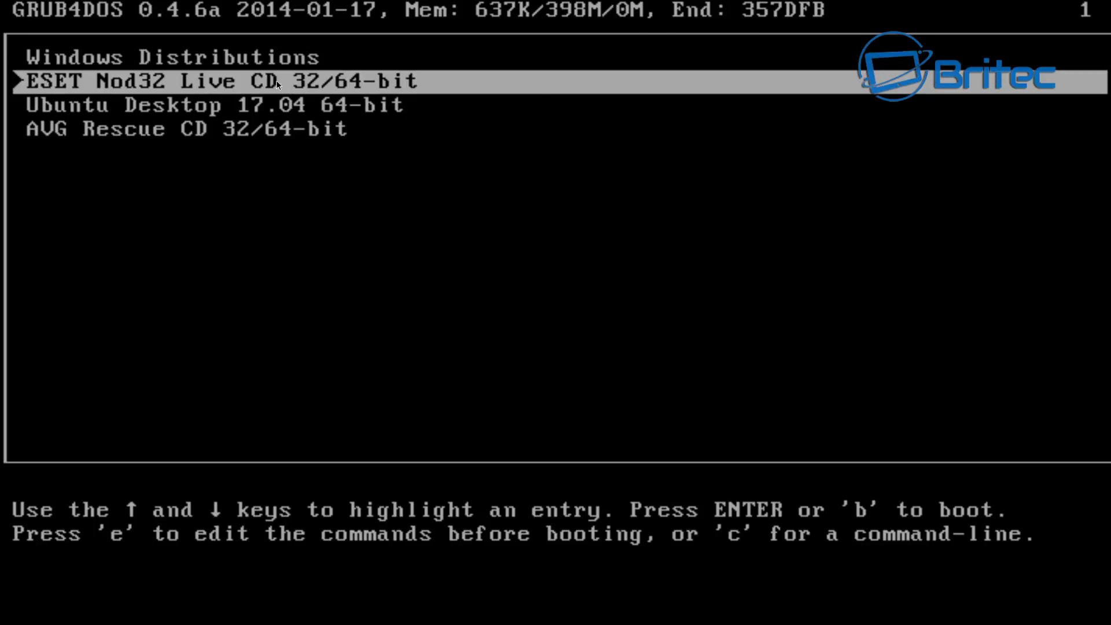
{"action": "key", "text": "Down"}
{"action": "key", "text": "Down"}
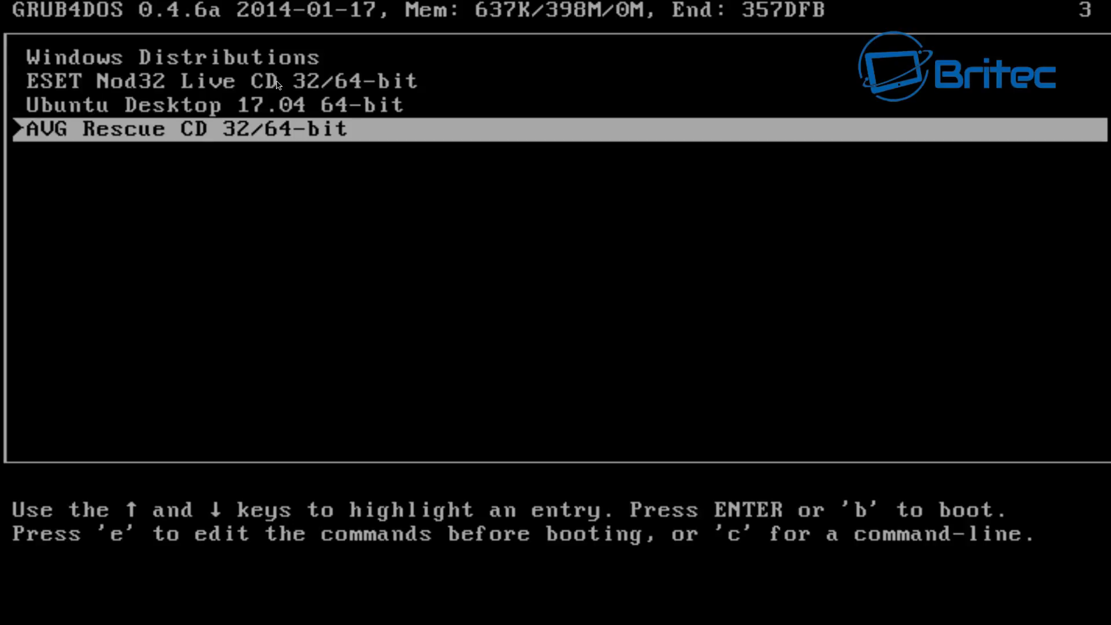
{"action": "key", "text": "Up"}
{"action": "key", "text": "Up"}
{"action": "key", "text": "Up"}
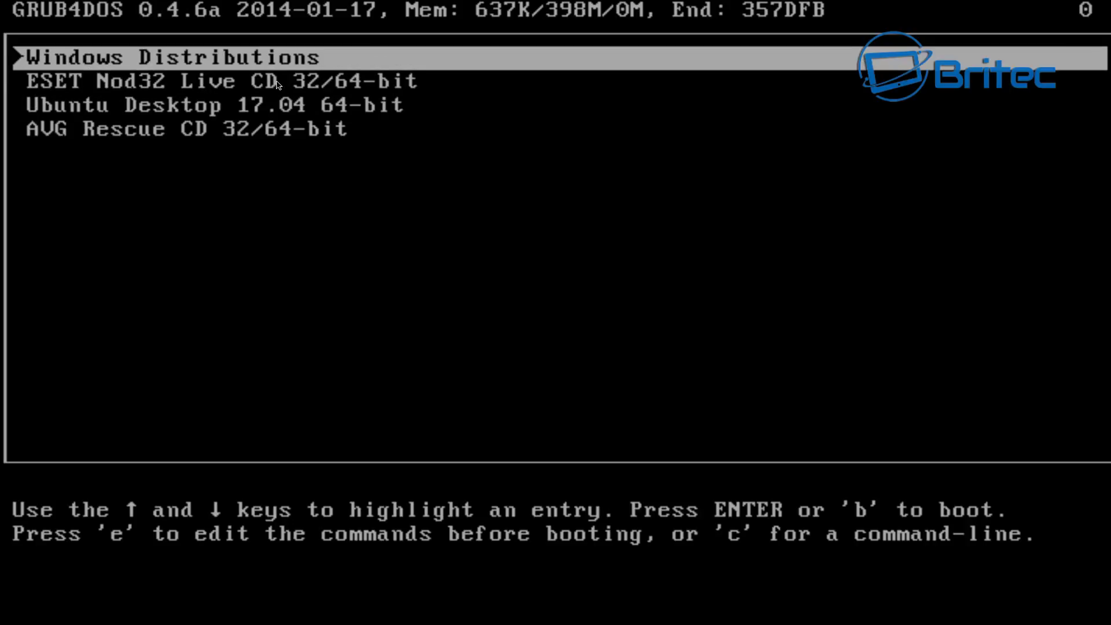
{"action": "key", "text": "Return"}
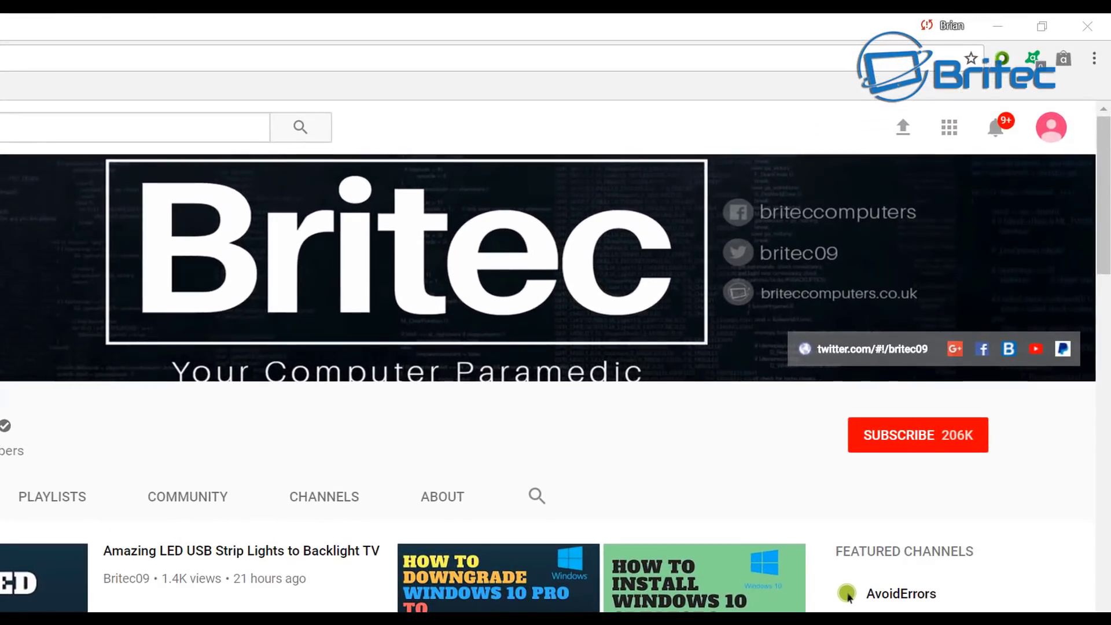
Switch to the Britec channel page on YouTube and subscribe to it.
{"action": "left_click", "coordinate": [931, 448]}
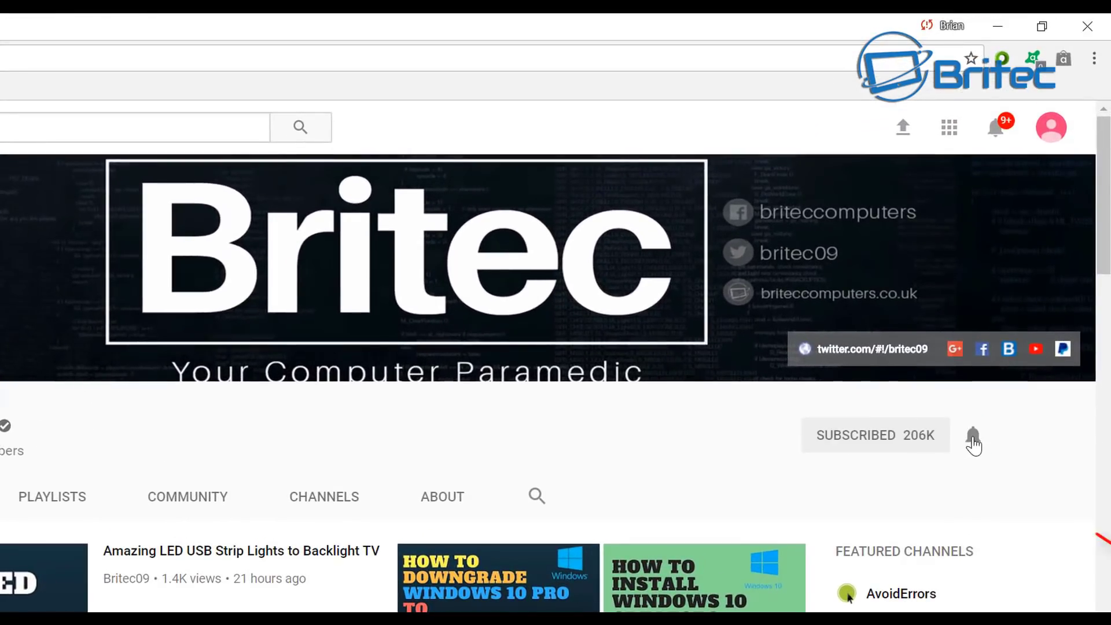